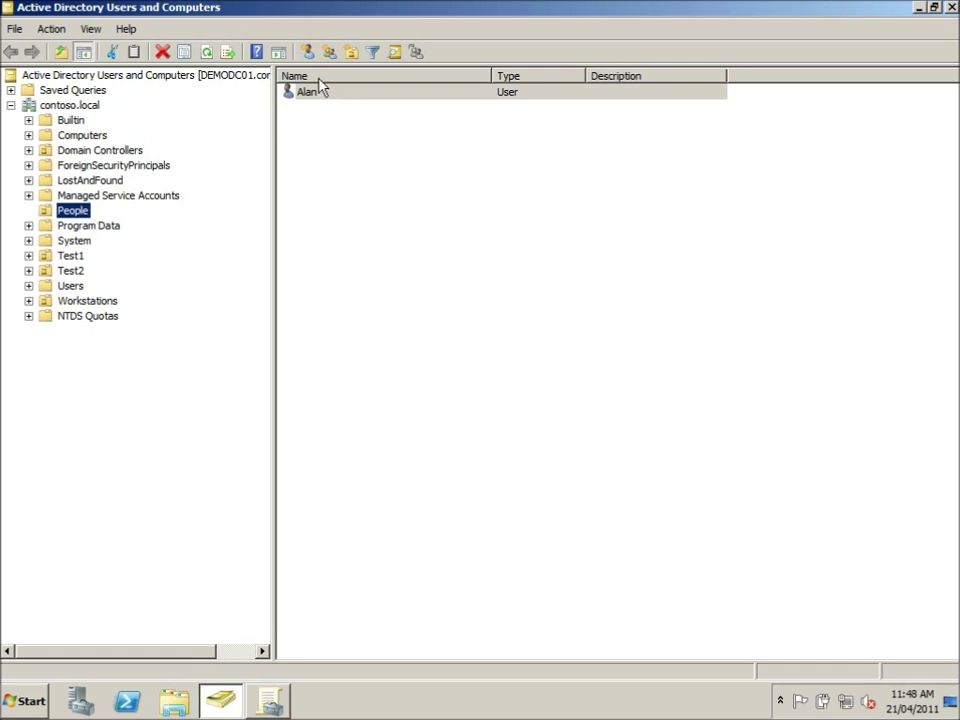
Step: Open the People GPO link under the People OU for editing from Group Policy Management
left_click(74, 101)
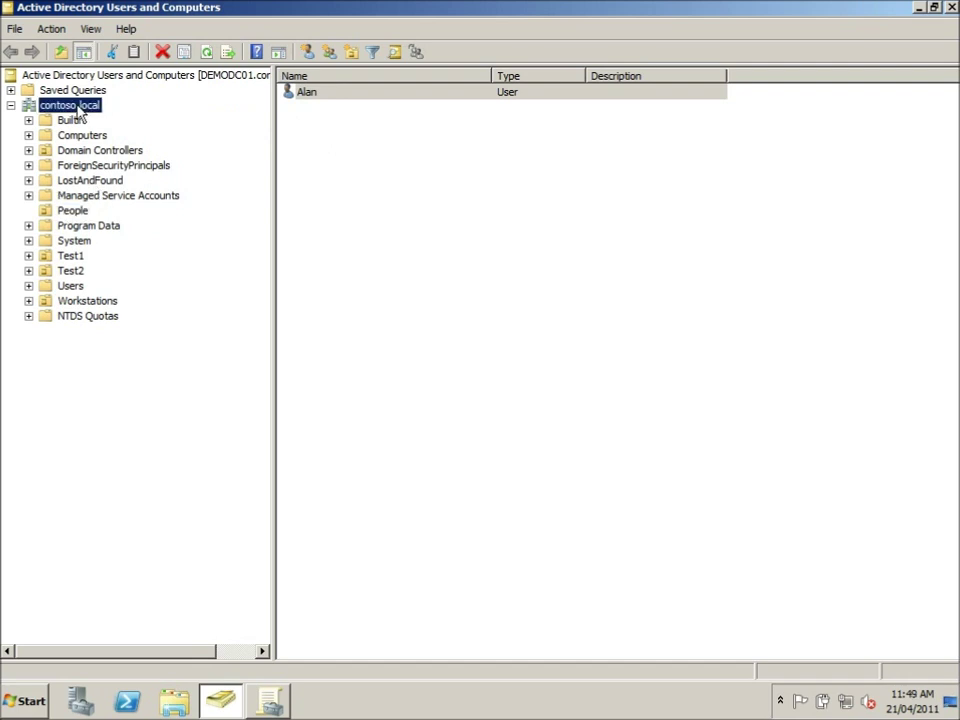
left_click(74, 211)
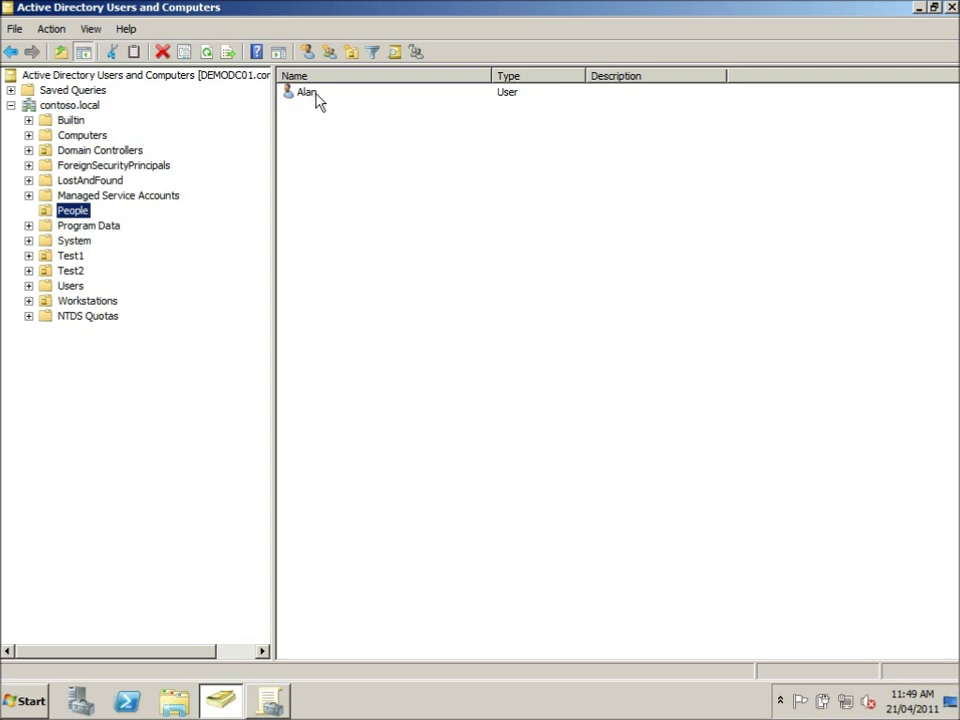
left_click(266, 698)
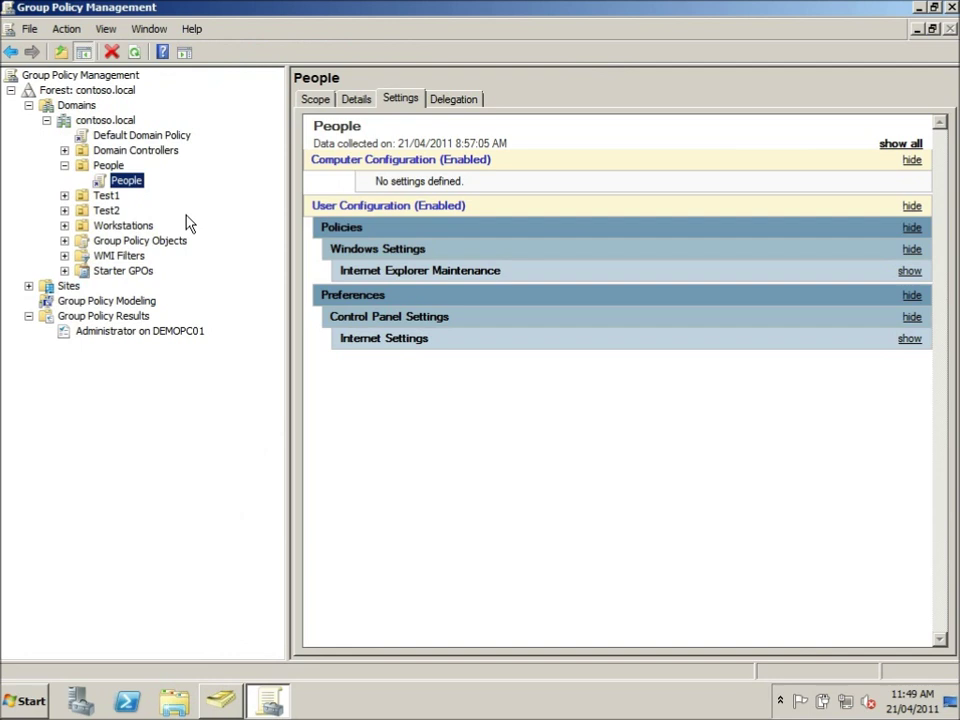
left_click(106, 165)
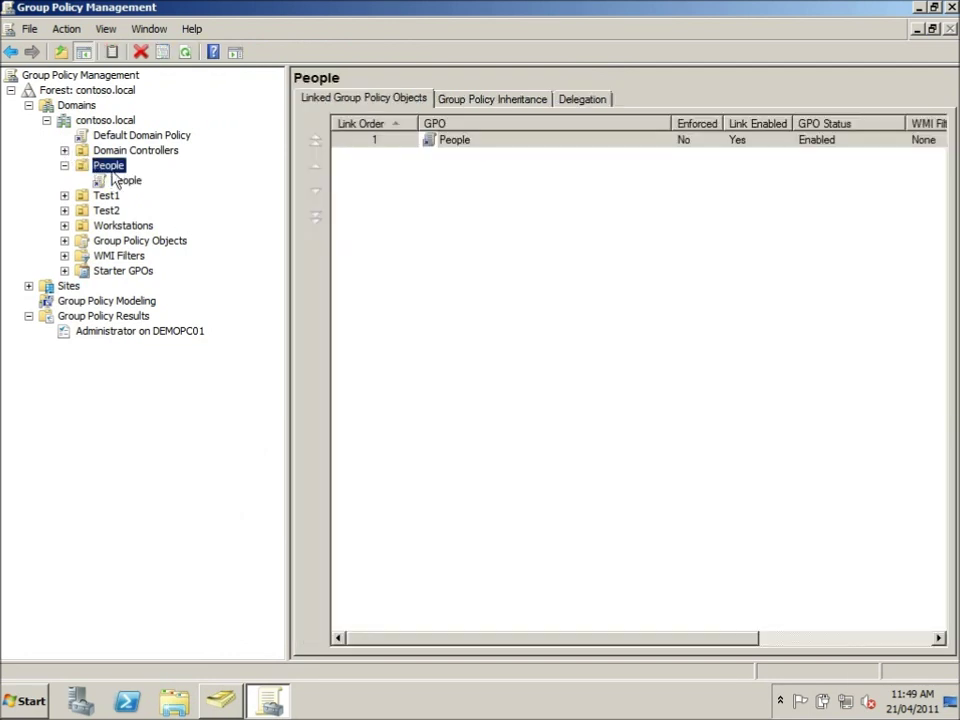
left_click(124, 180)
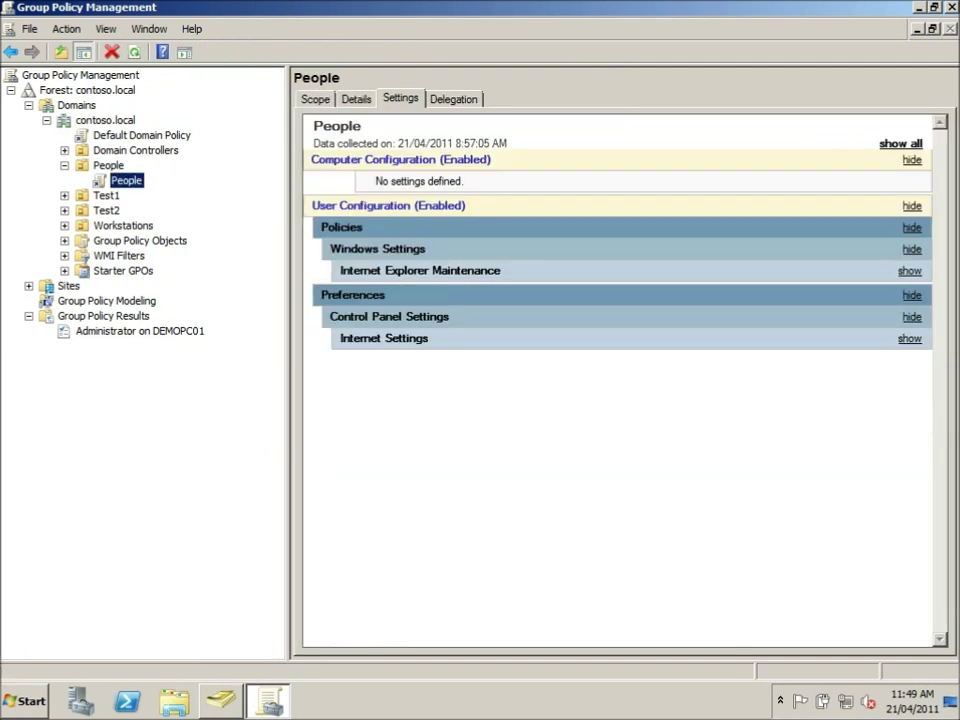
mouse_move(310, 719)
right_click(134, 184)
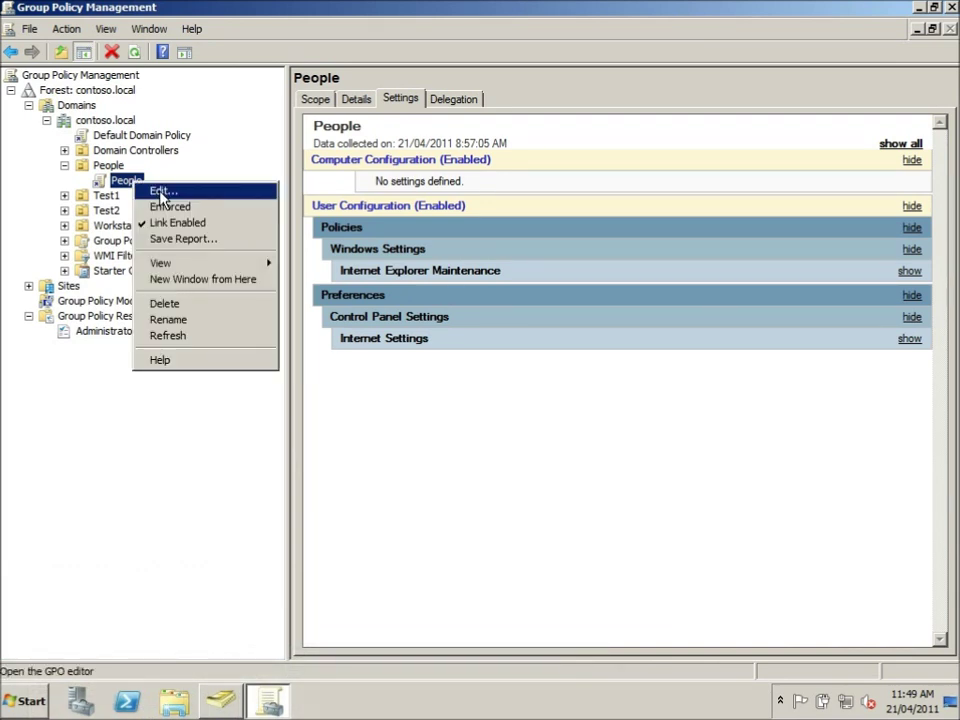
left_click(163, 193)
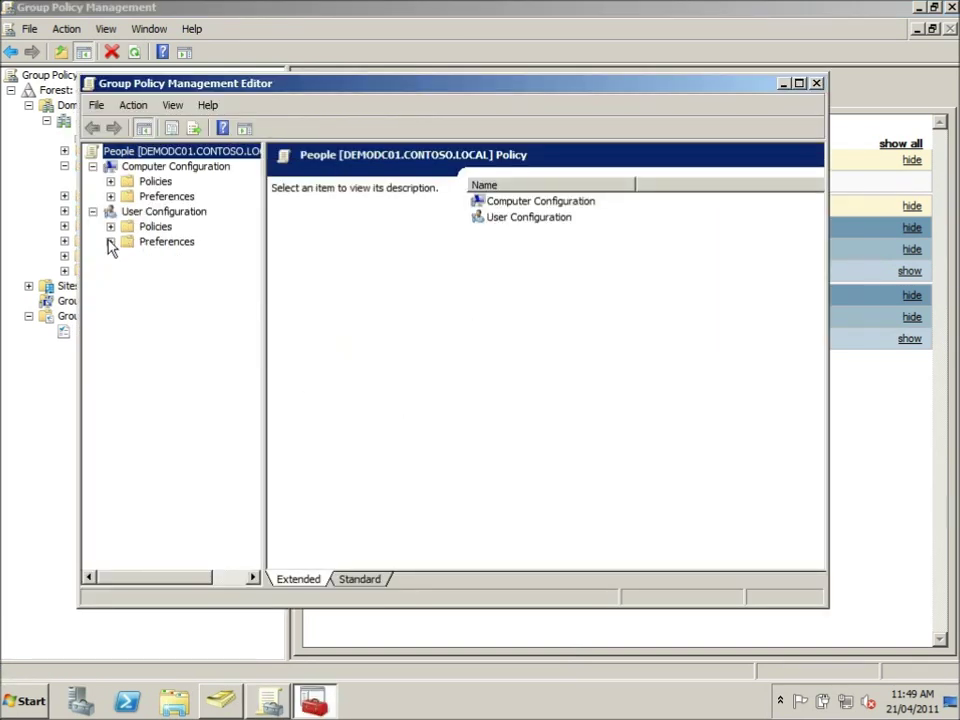
Step: Expand User Configuration > Preferences > Windows Settings, widen the tree, and select the empty Shortcuts node
left_click(110, 242)
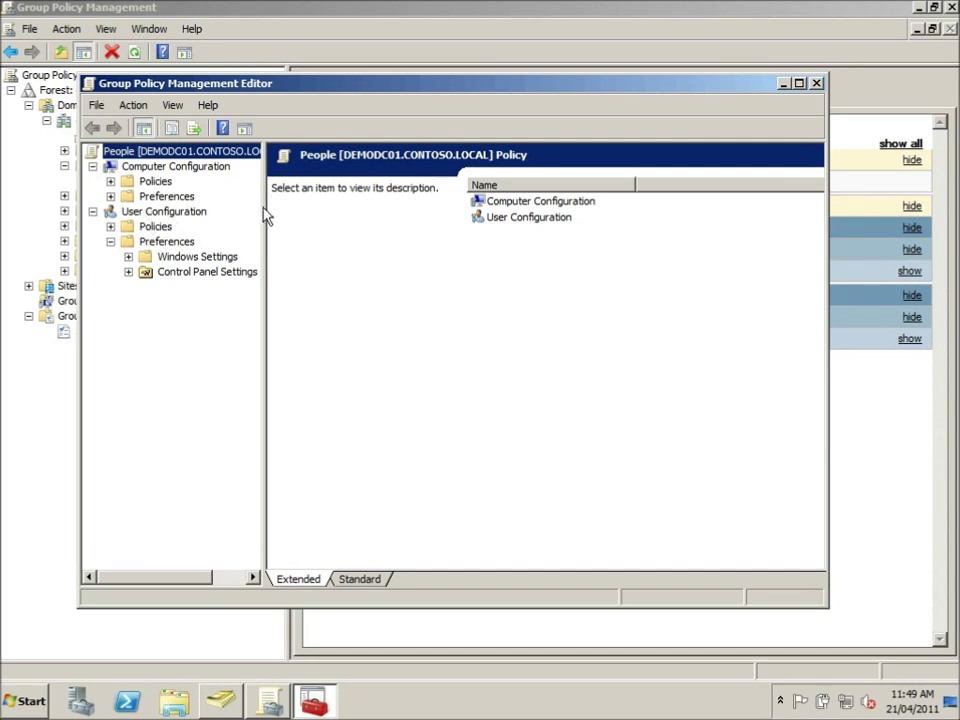
left_click_drag(266, 214, 325, 210)
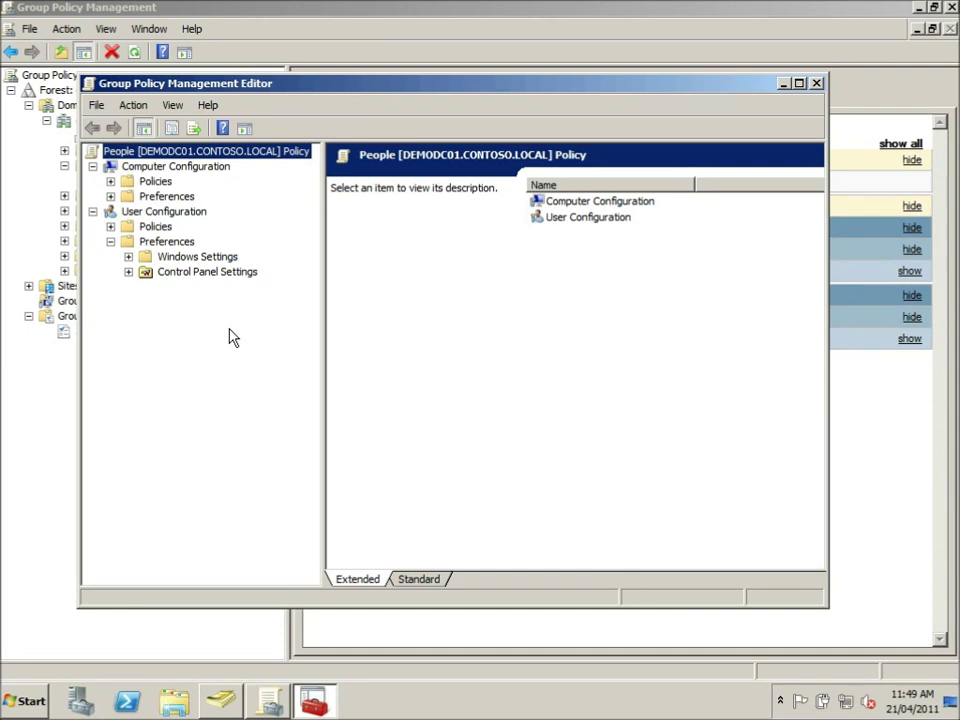
left_click(158, 242)
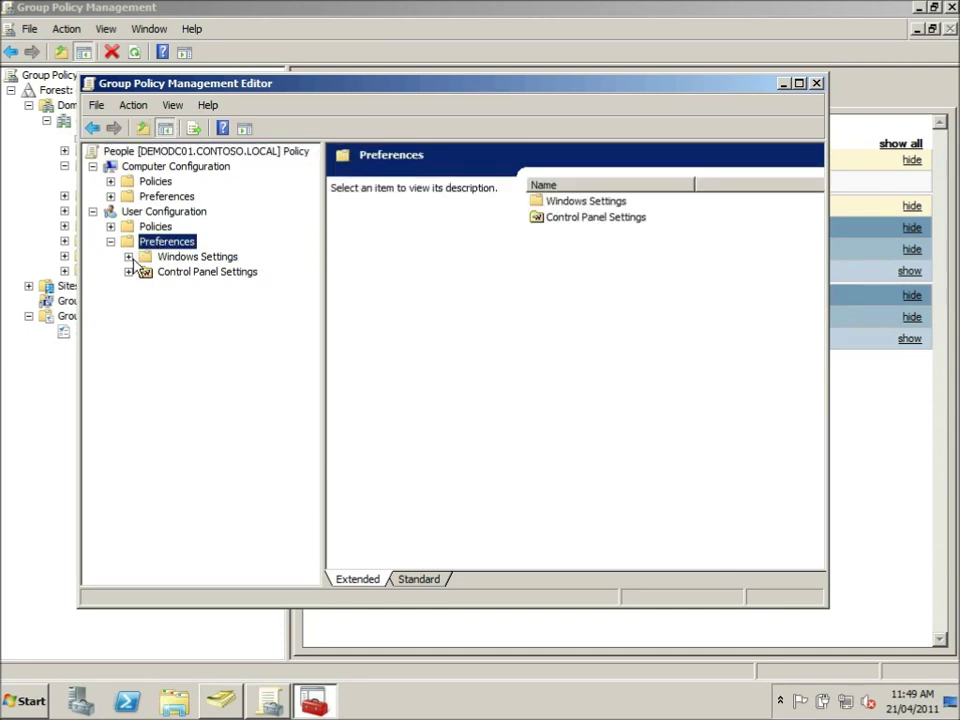
left_click(129, 257)
left_click(192, 379)
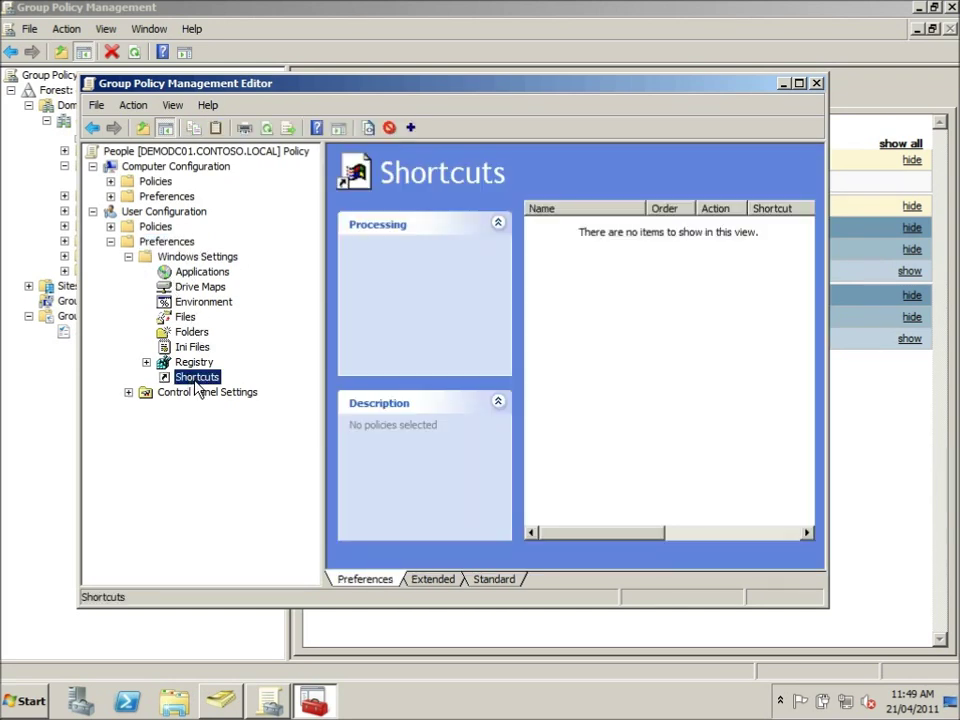
Step: Create a new shortcut preference item with target type URL and location Desktop
right_click(197, 386)
mouse_move(232, 389)
left_click(318, 392)
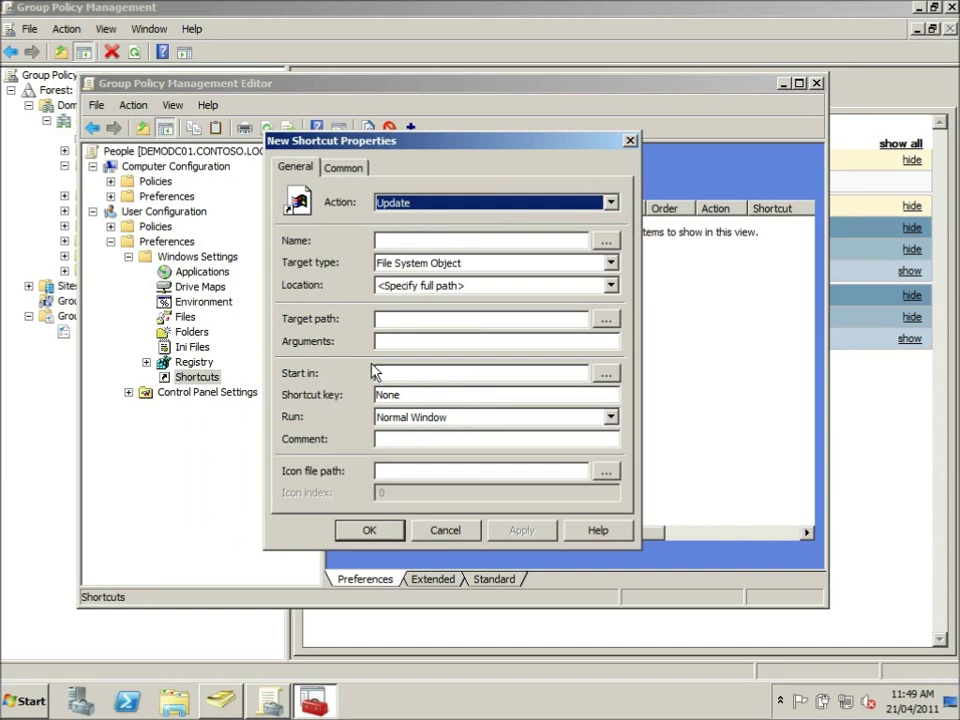
left_click(429, 268)
left_click(467, 272)
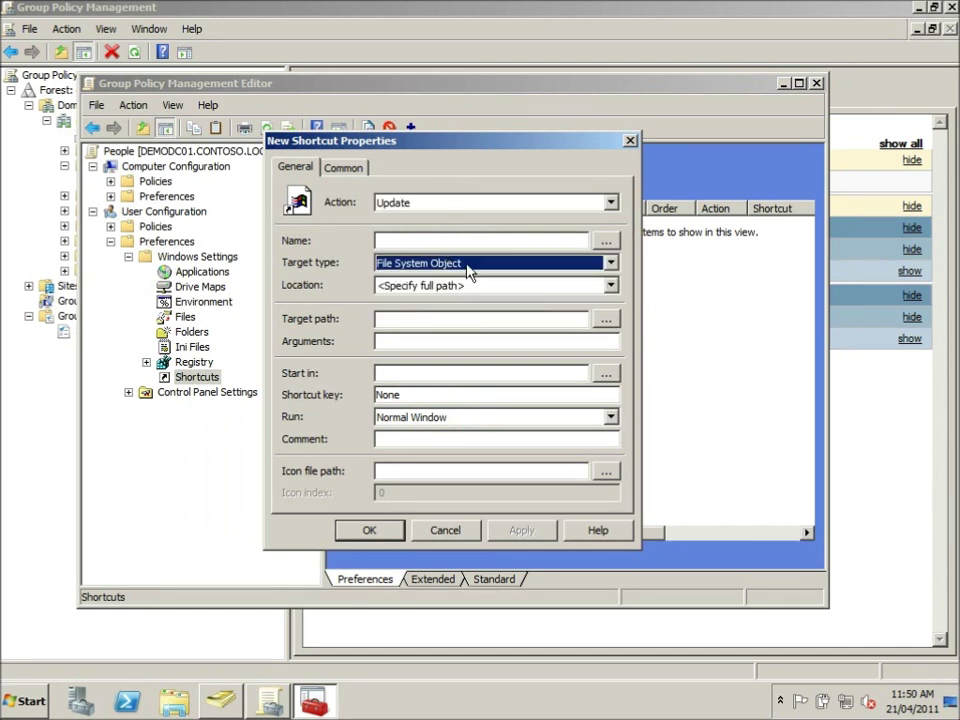
left_click(490, 267)
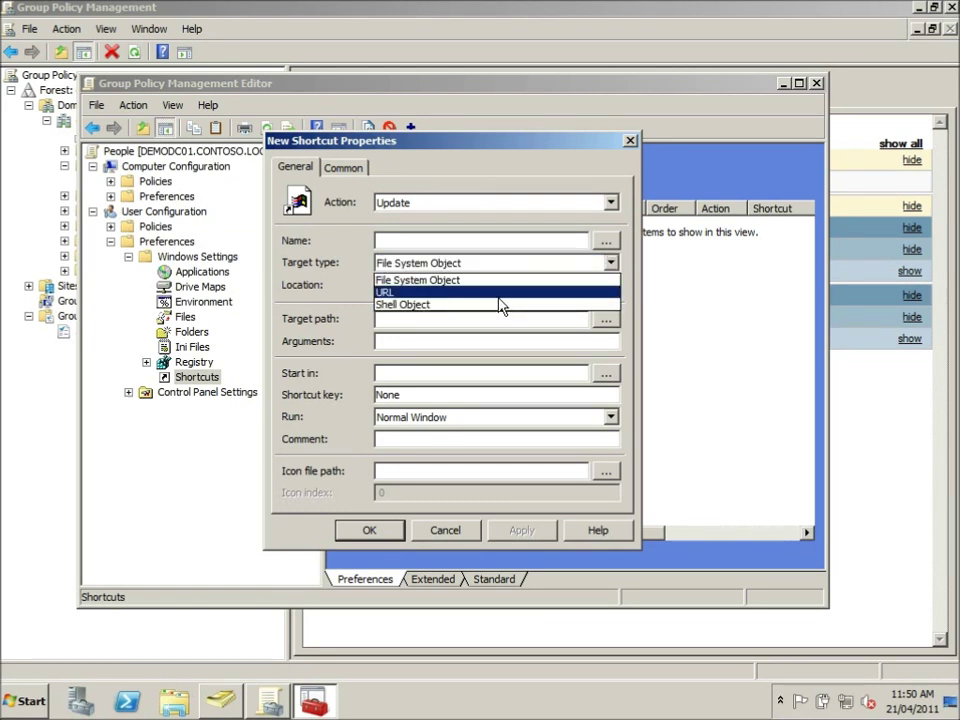
left_click(498, 292)
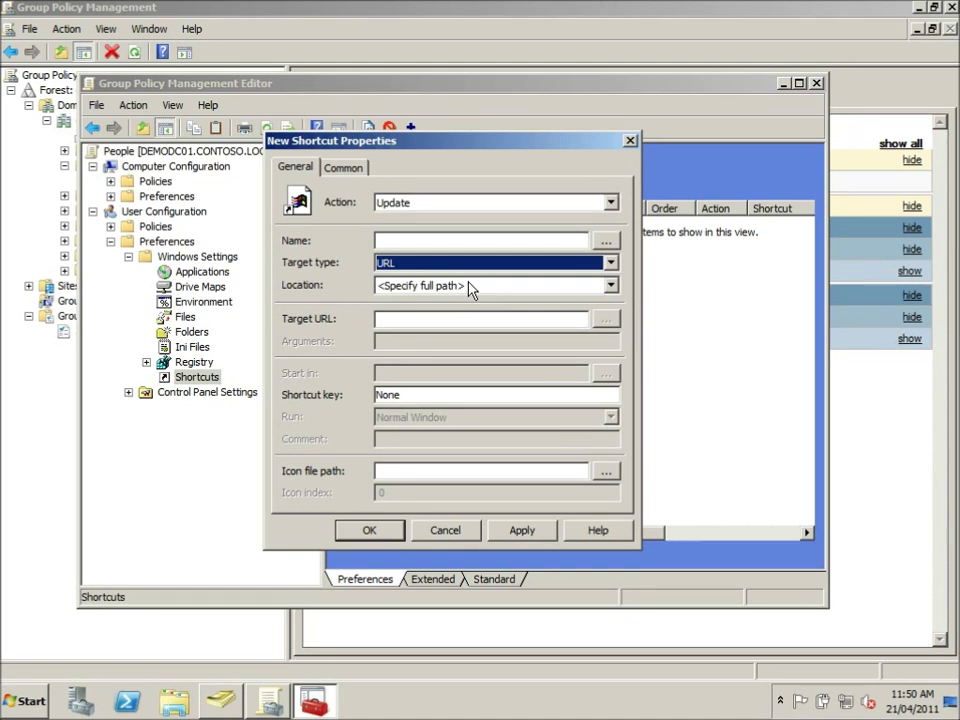
left_click(470, 288)
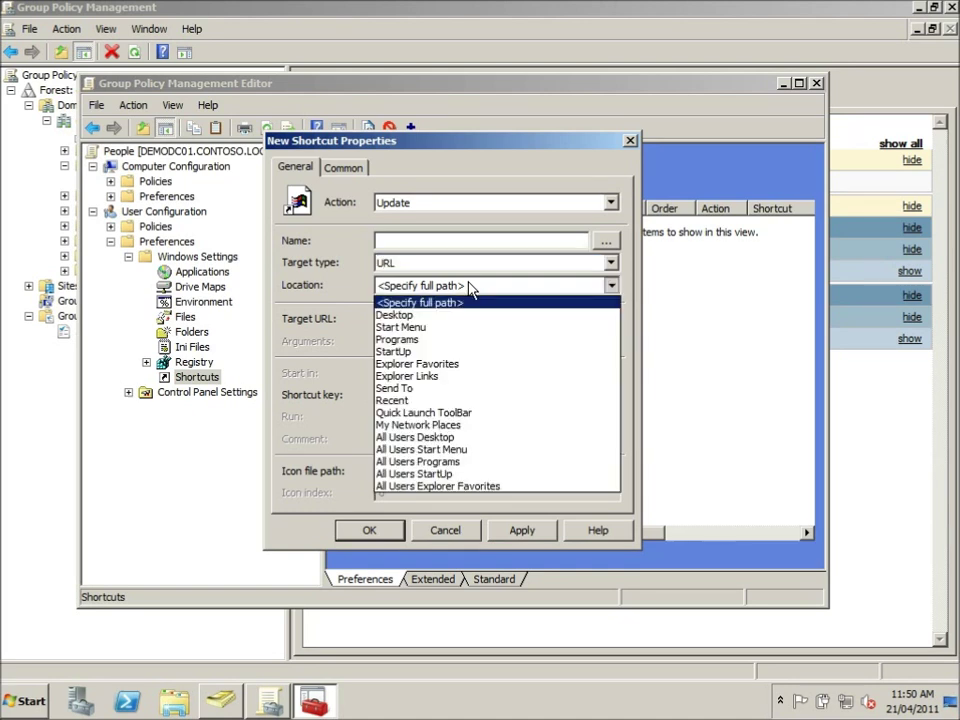
left_click(420, 316)
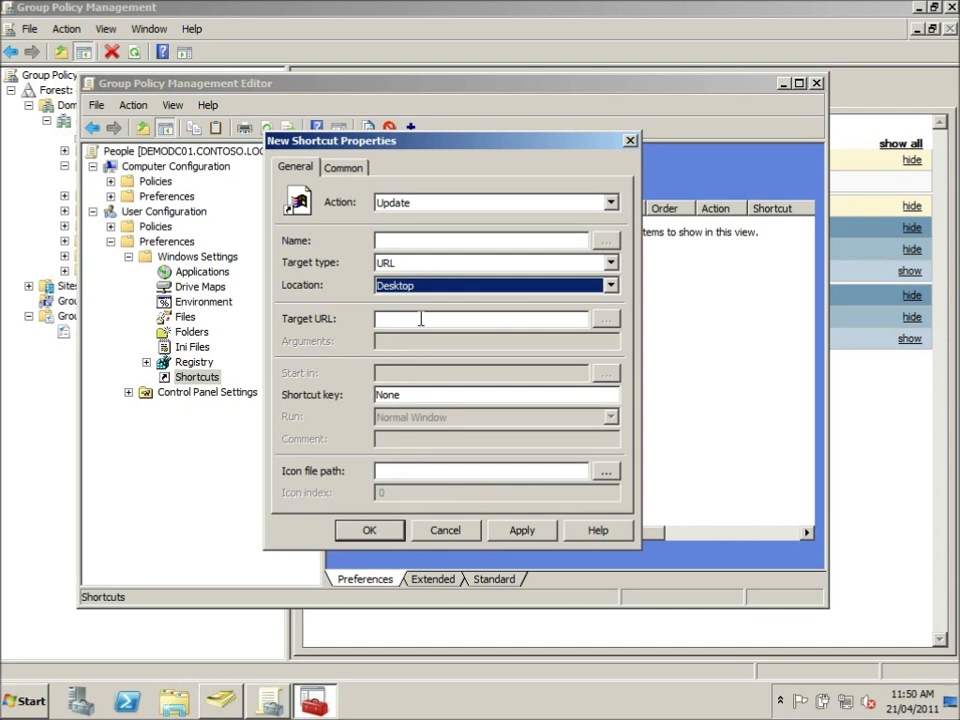
left_click(420, 319)
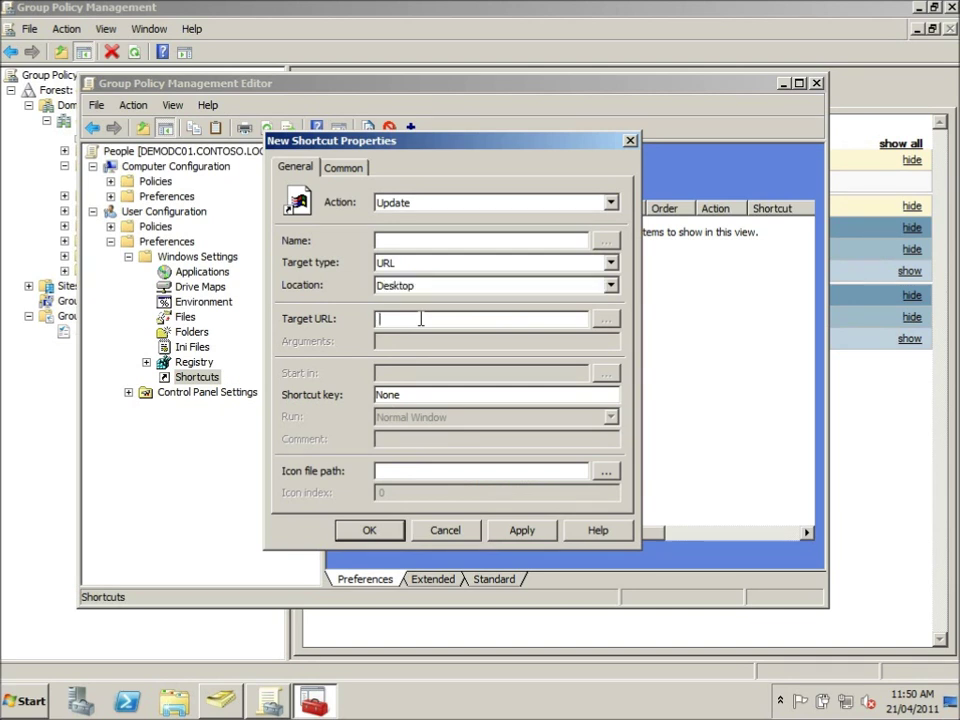
type("http://www.grouppo")
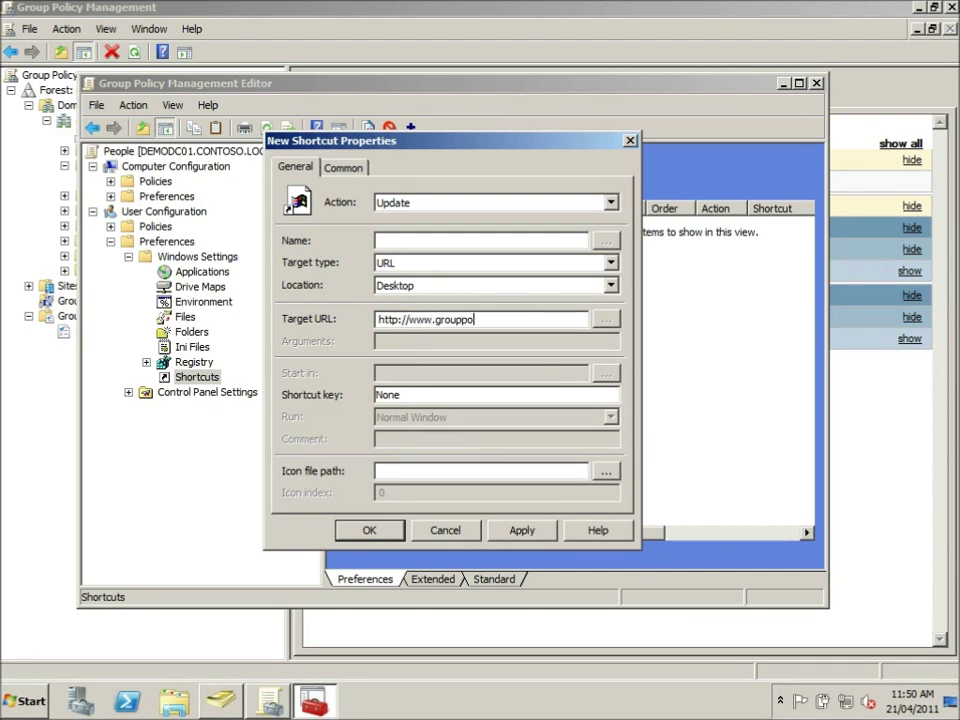
type("licy.biz")
left_click(428, 232)
type("Group Policy Center")
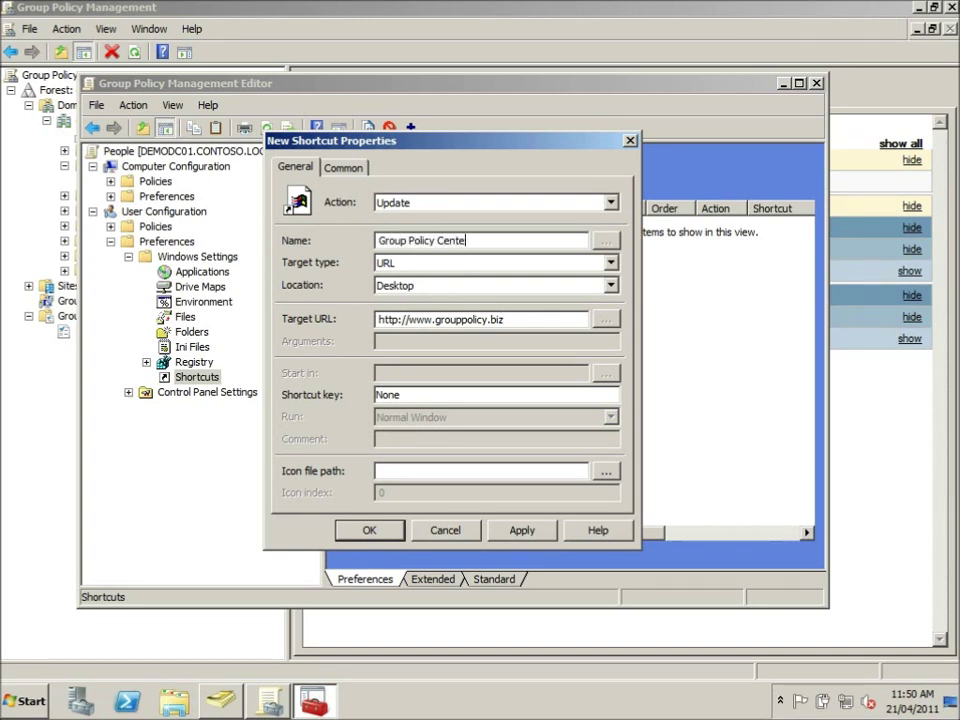
Step: Enable 'Apply once and do not reapply' and save the Group Policy Center shortcut
left_click(346, 170)
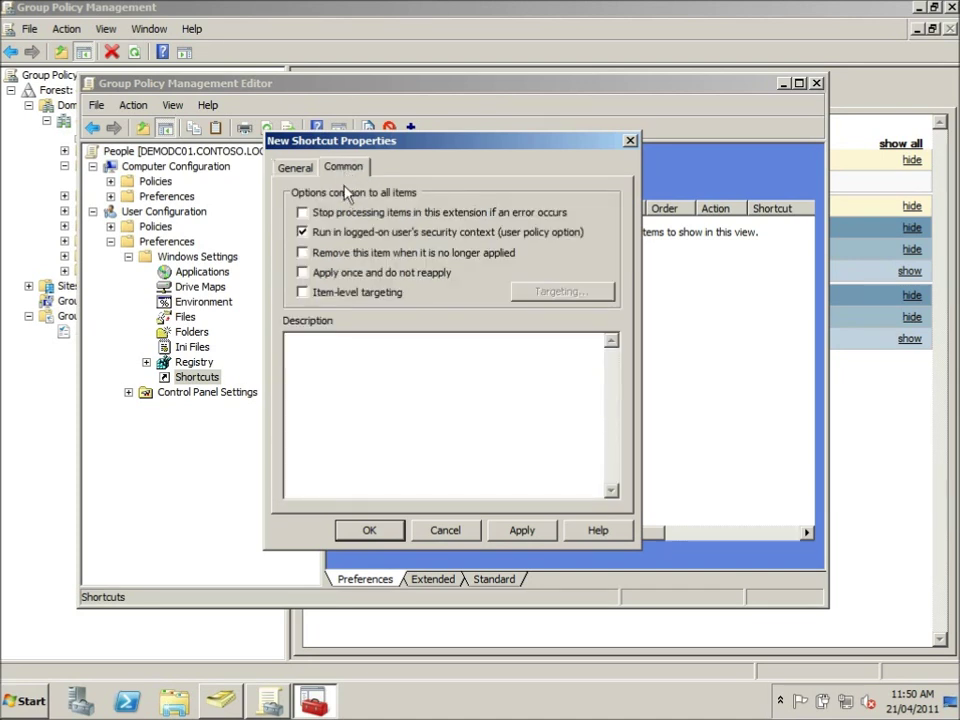
left_click(304, 274)
left_click(386, 535)
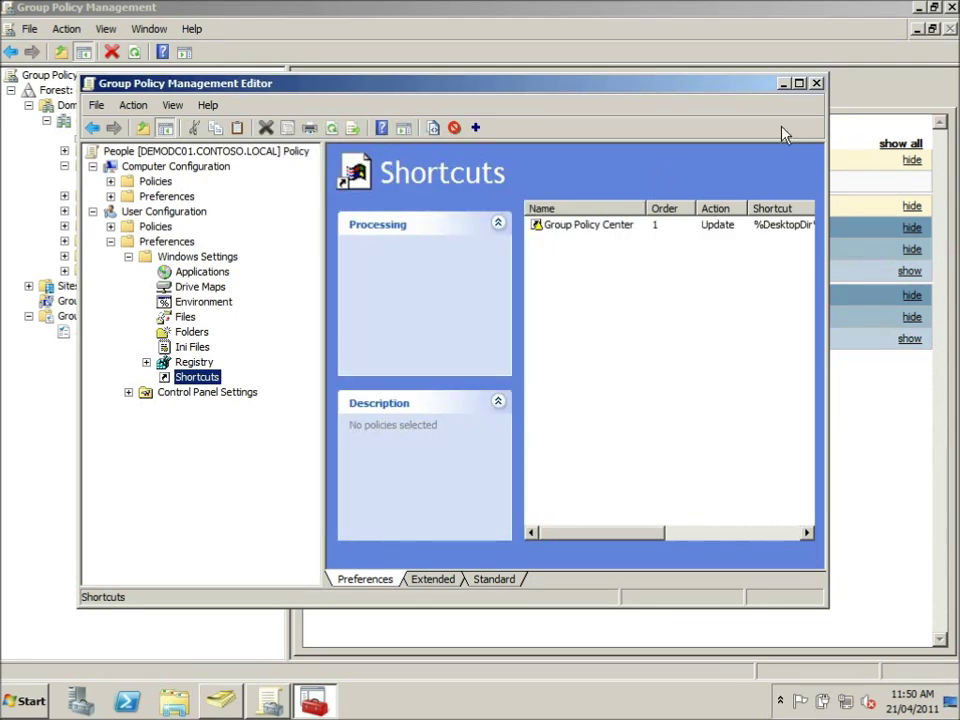
Step: Select the Group Policy Center item to show its processing details and widen the shortcut list pane
left_click(800, 84)
left_click(528, 152)
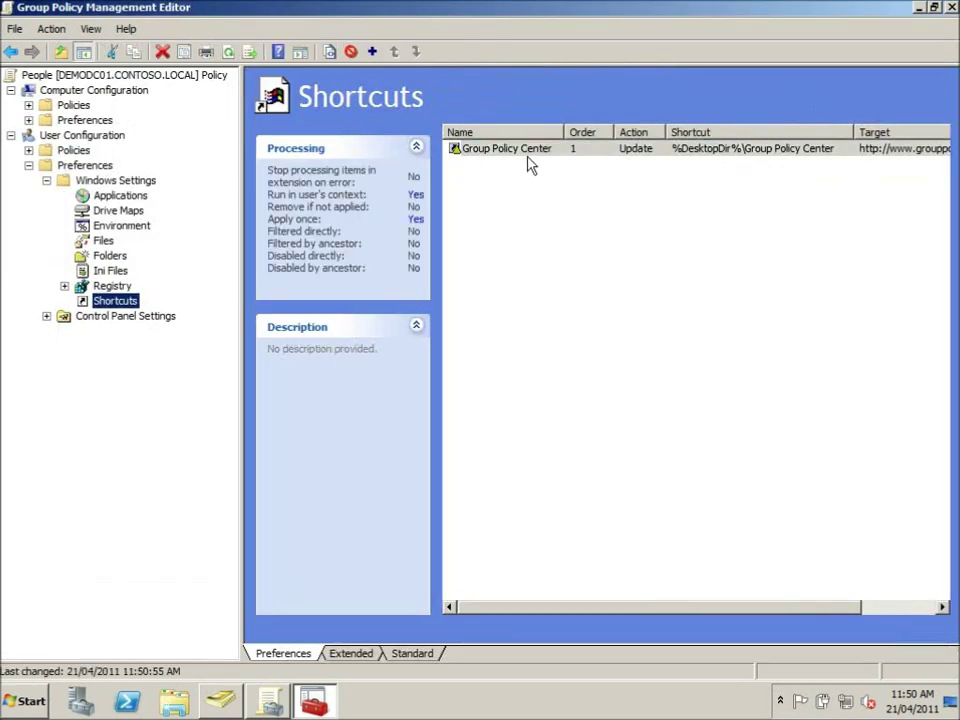
left_click_drag(242, 250, 154, 250)
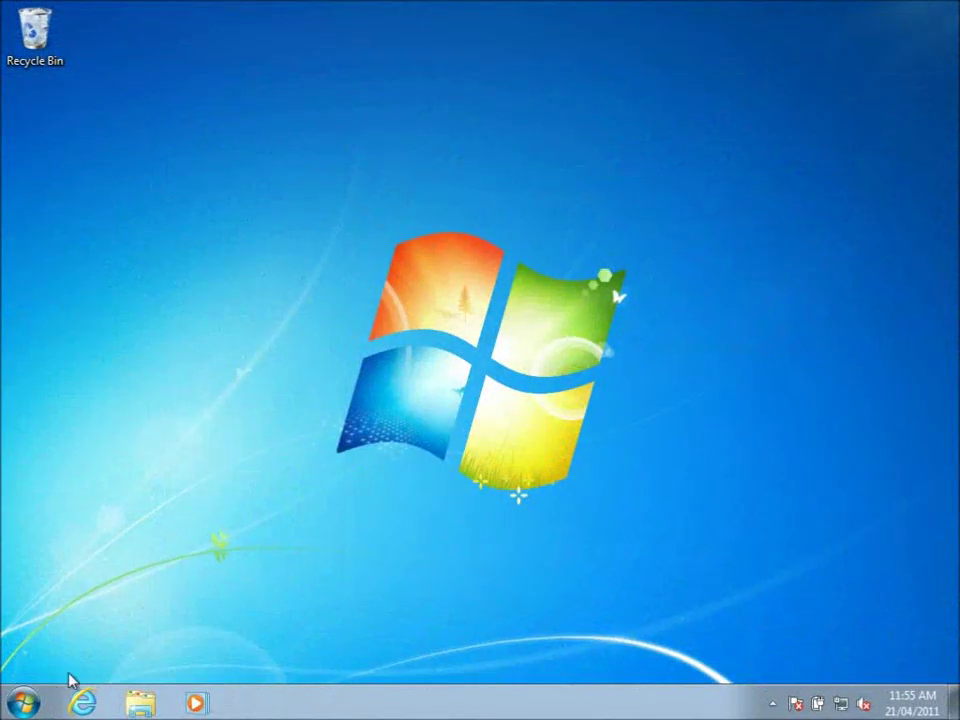
Step: Launch cmd from the Start menu search and run gpupdate
left_click(38, 706)
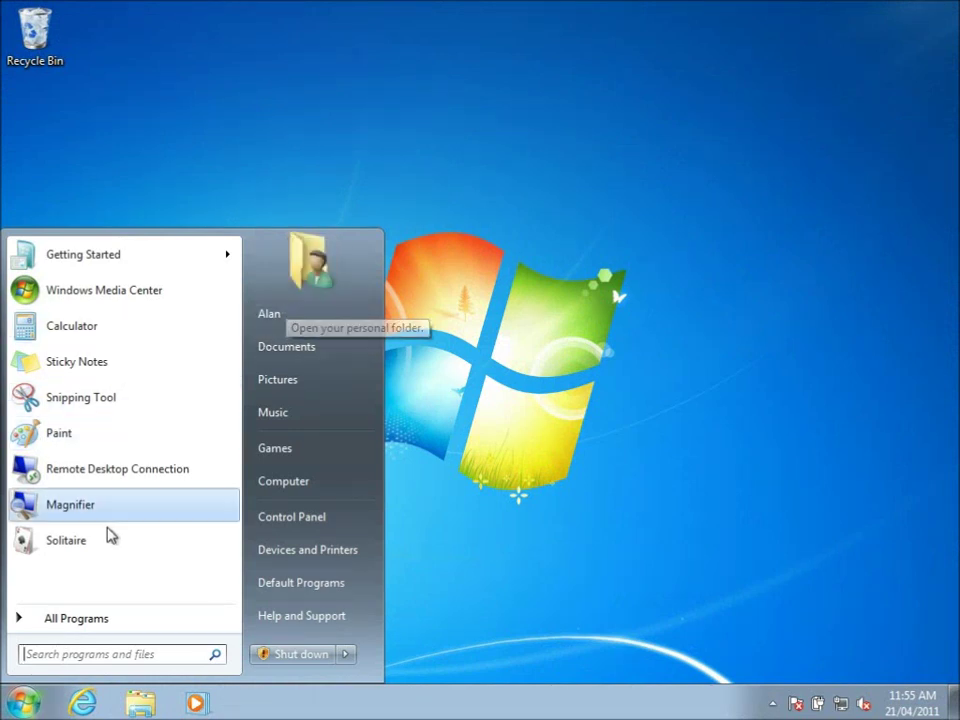
type("cmd")
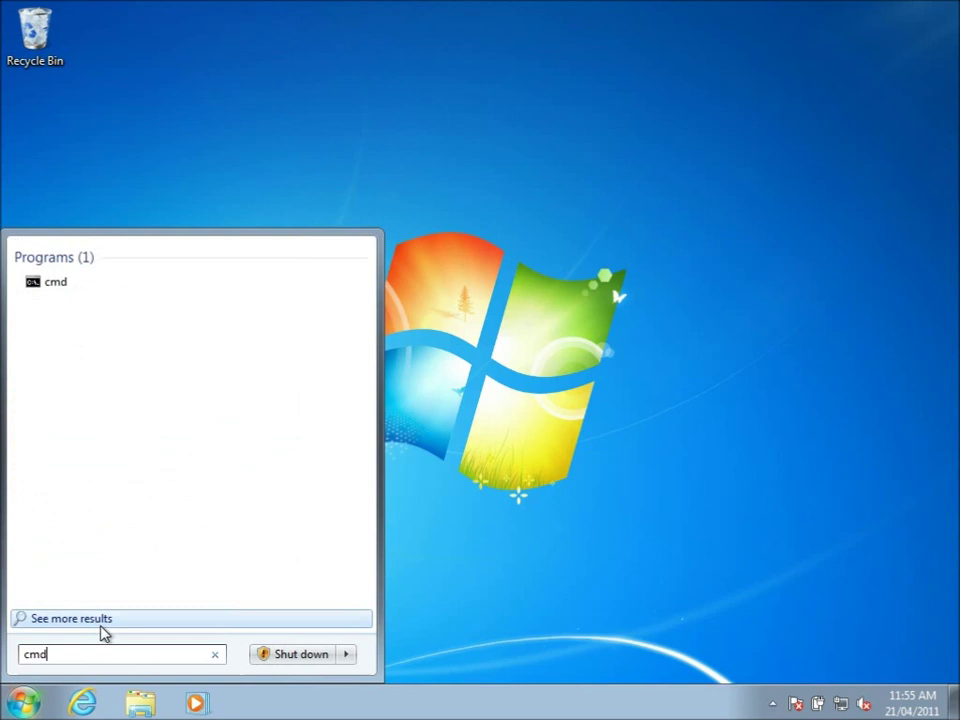
key("Return")
type("gpupdate")
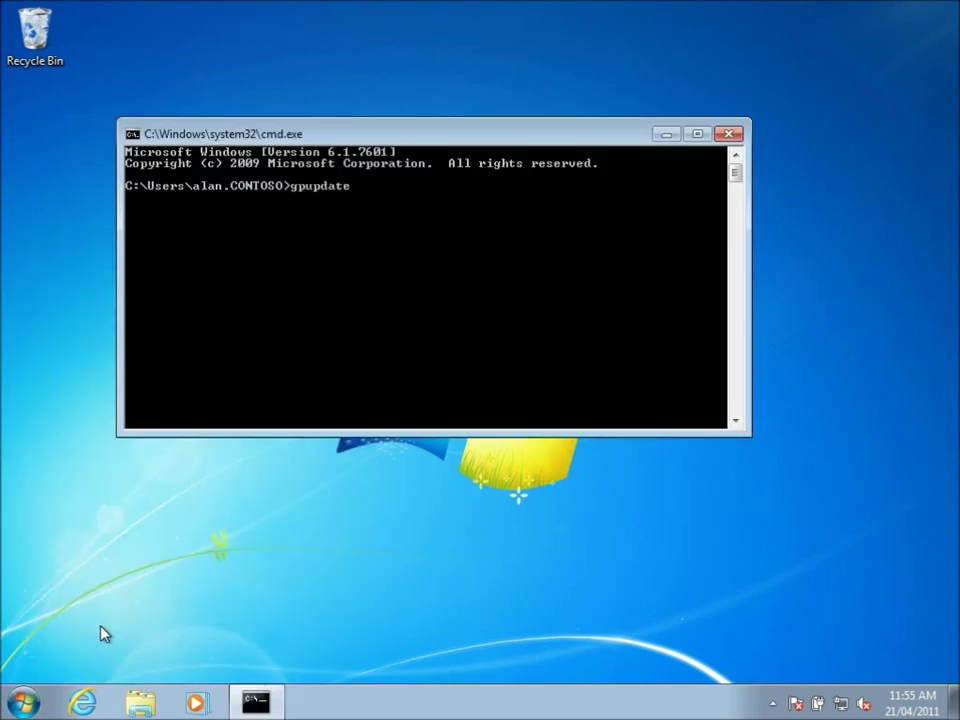
key("Return")
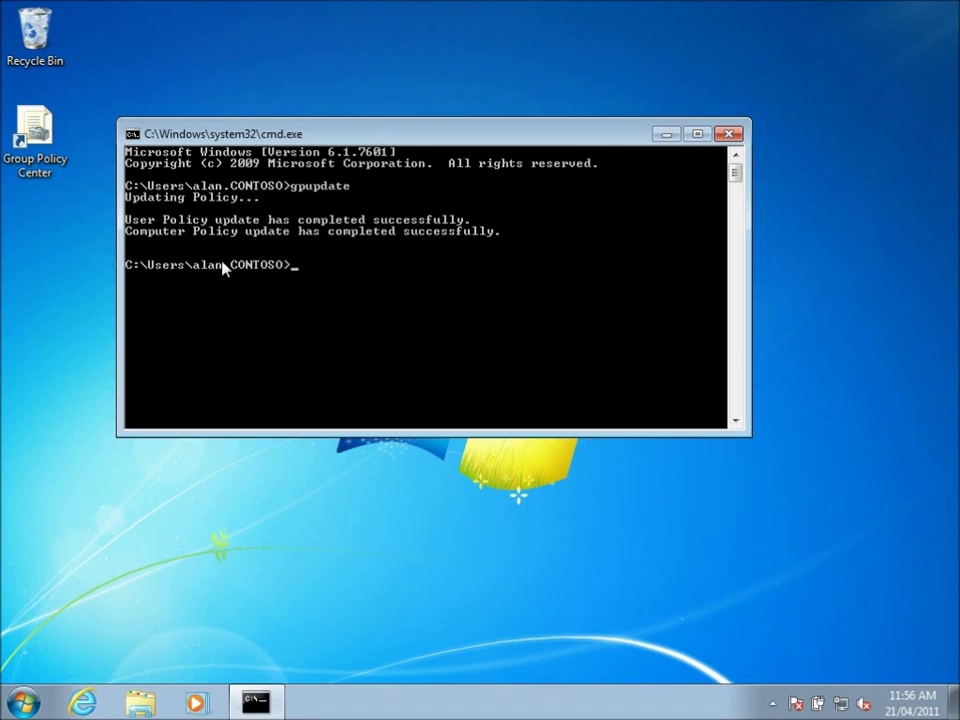
Step: Delete the Group Policy Center shortcut from the desktop and confirm
left_click_drag(334, 134, 383, 54)
left_click(35, 135)
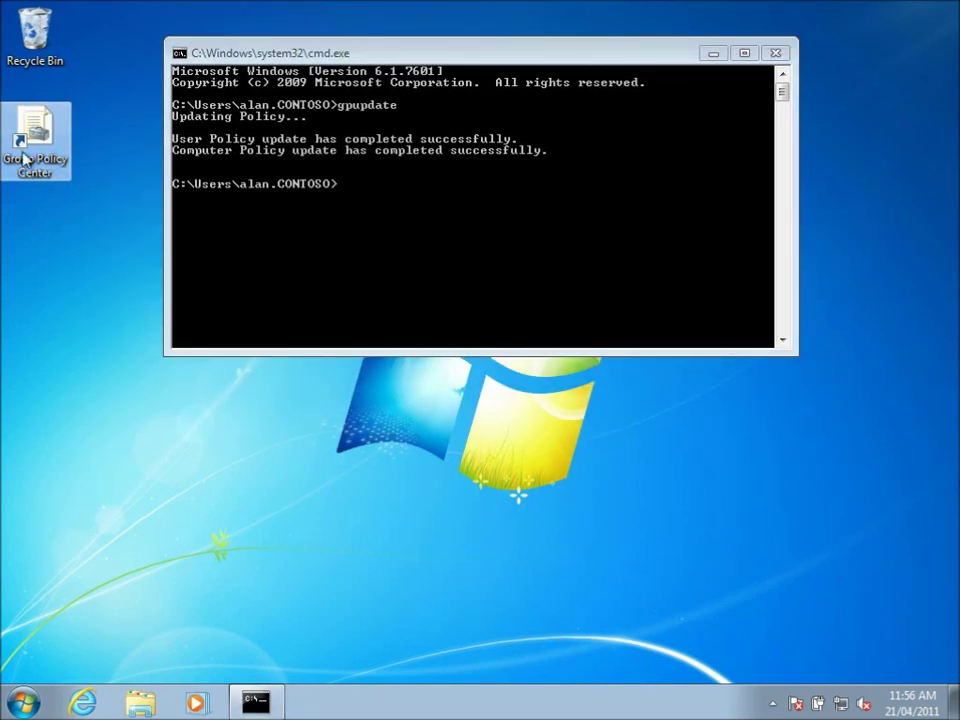
right_click(38, 126)
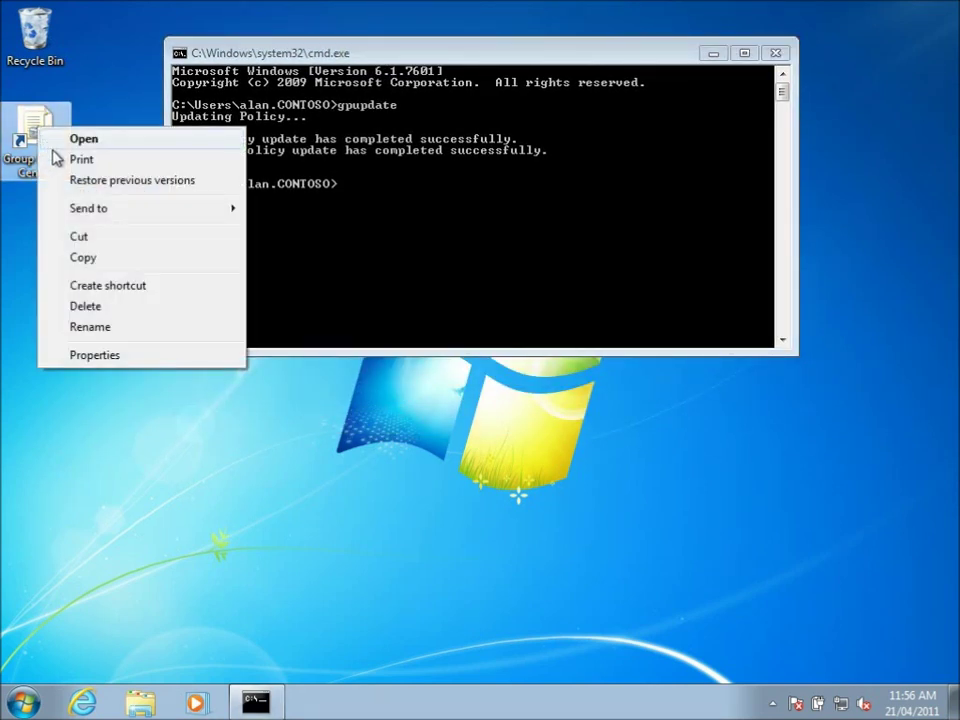
left_click(116, 308)
left_click(552, 427)
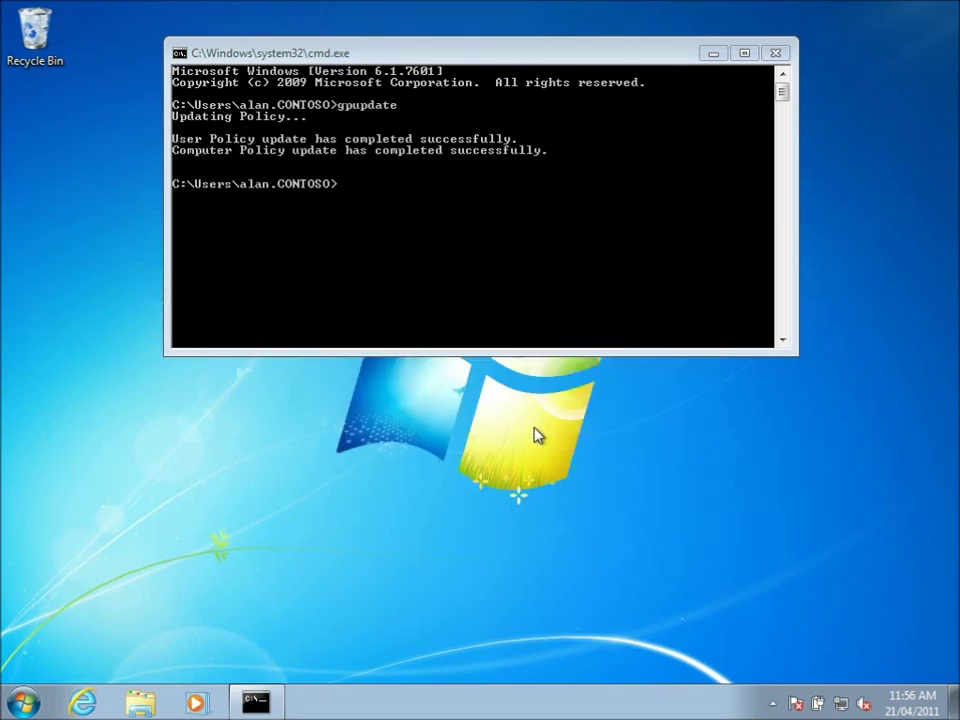
Step: Rerun the previous gpupdate command in the command window
left_click(500, 291)
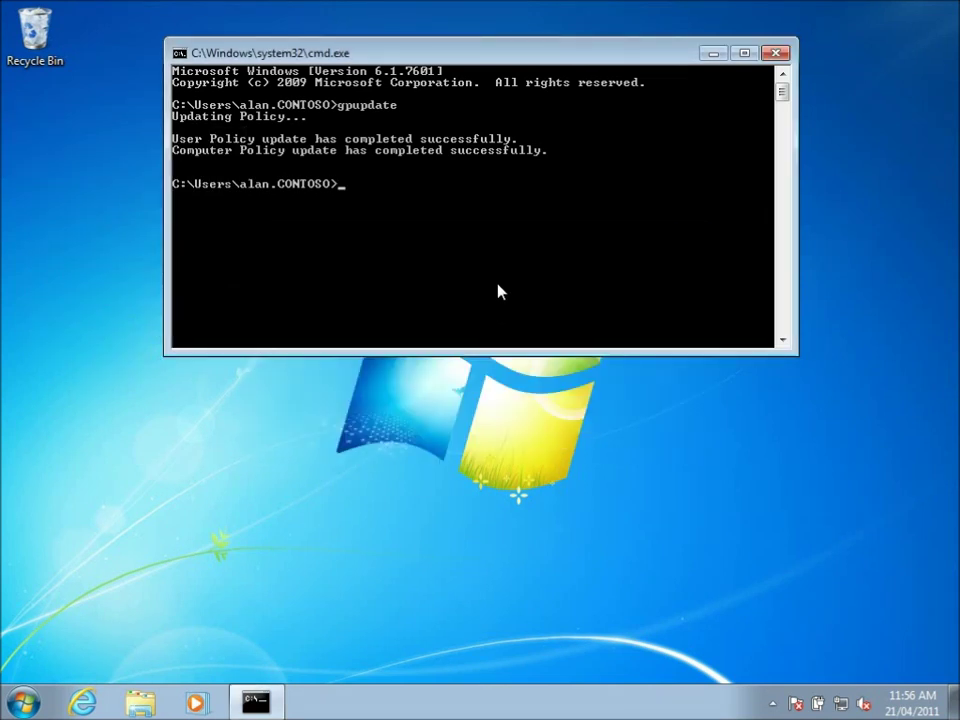
key("Up")
key("Return")
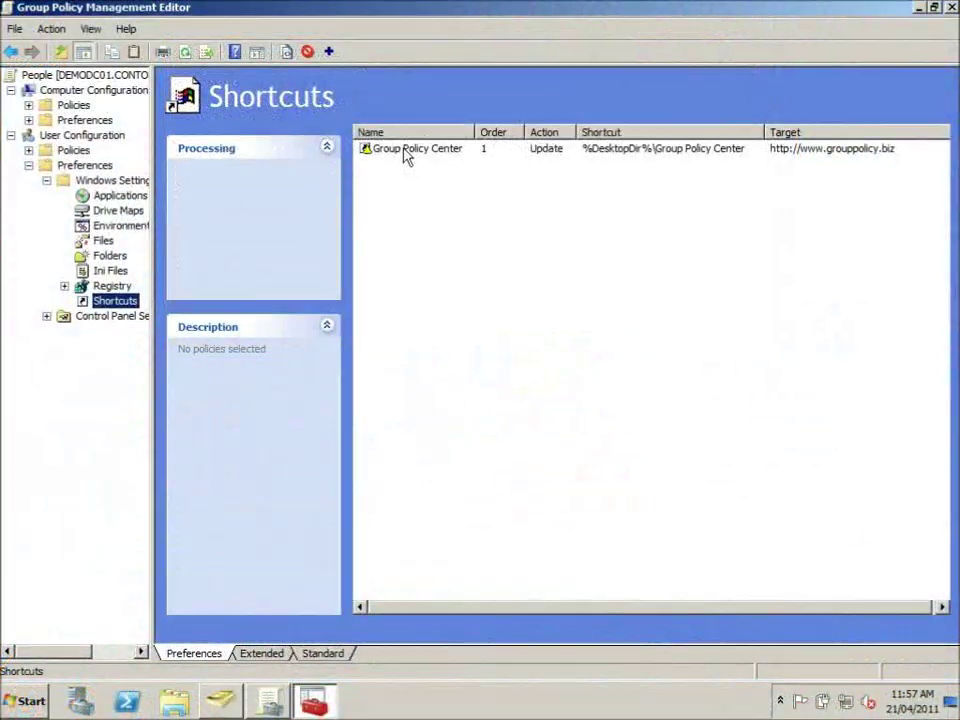
Step: In Group Policy Center's properties, turn 'Apply once and do not reapply' off and back on, applying each change
right_click(406, 157)
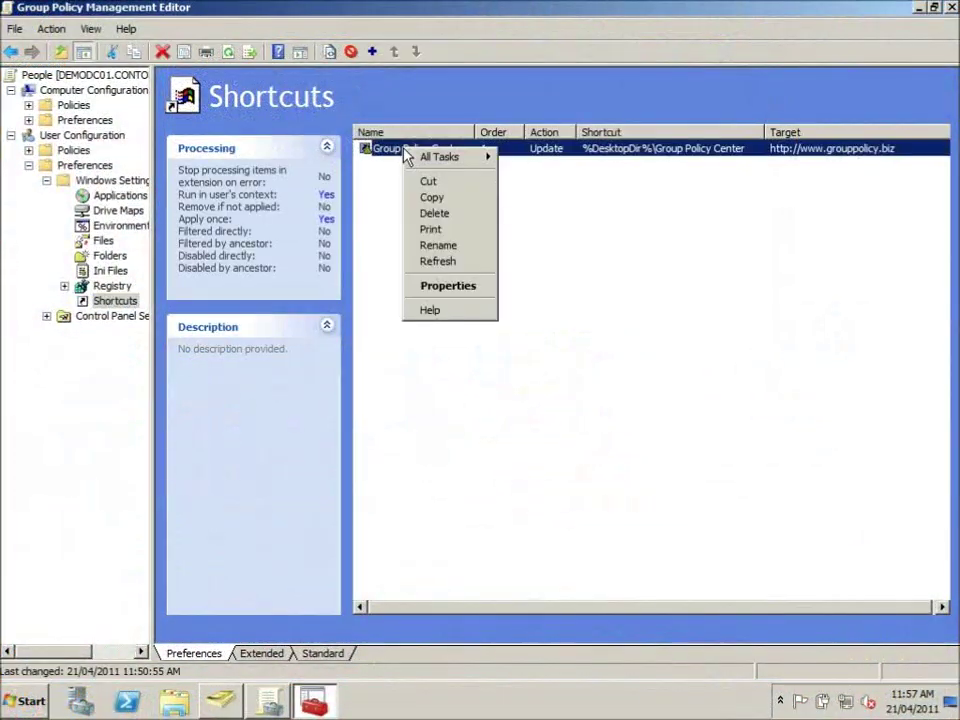
left_click(454, 285)
left_click_drag(455, 145, 447, 102)
left_click(333, 124)
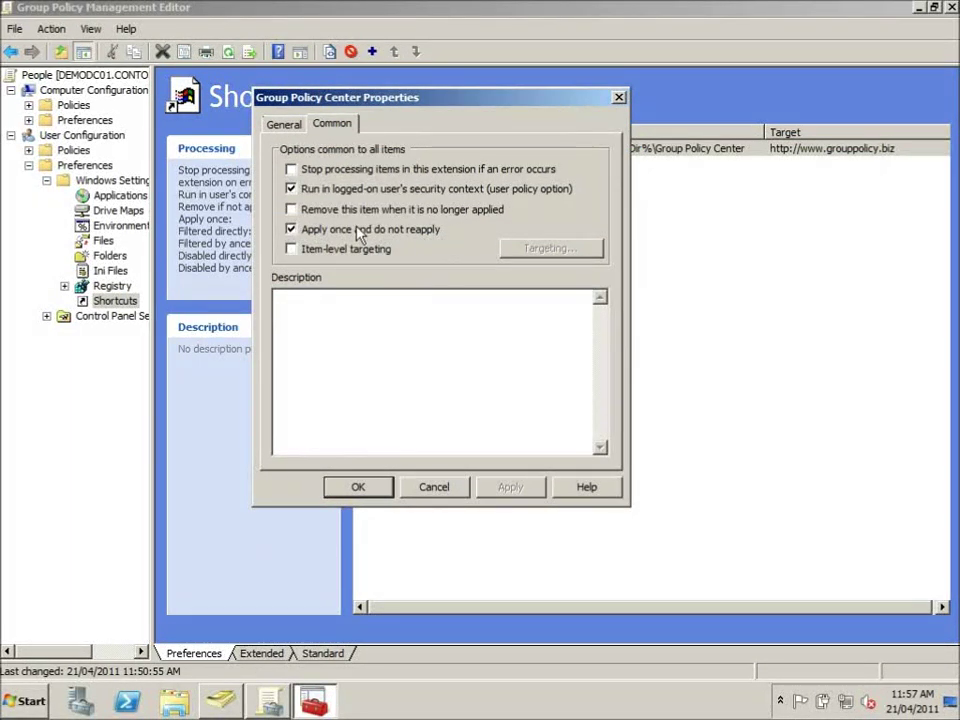
left_click(291, 229)
left_click(537, 497)
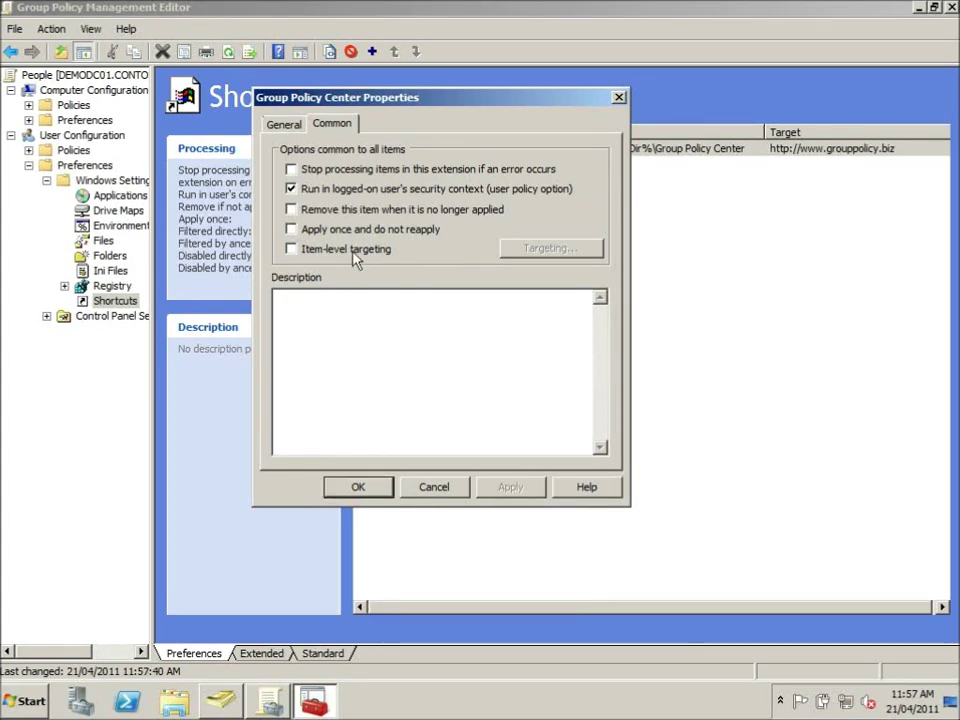
left_click(291, 229)
left_click(525, 490)
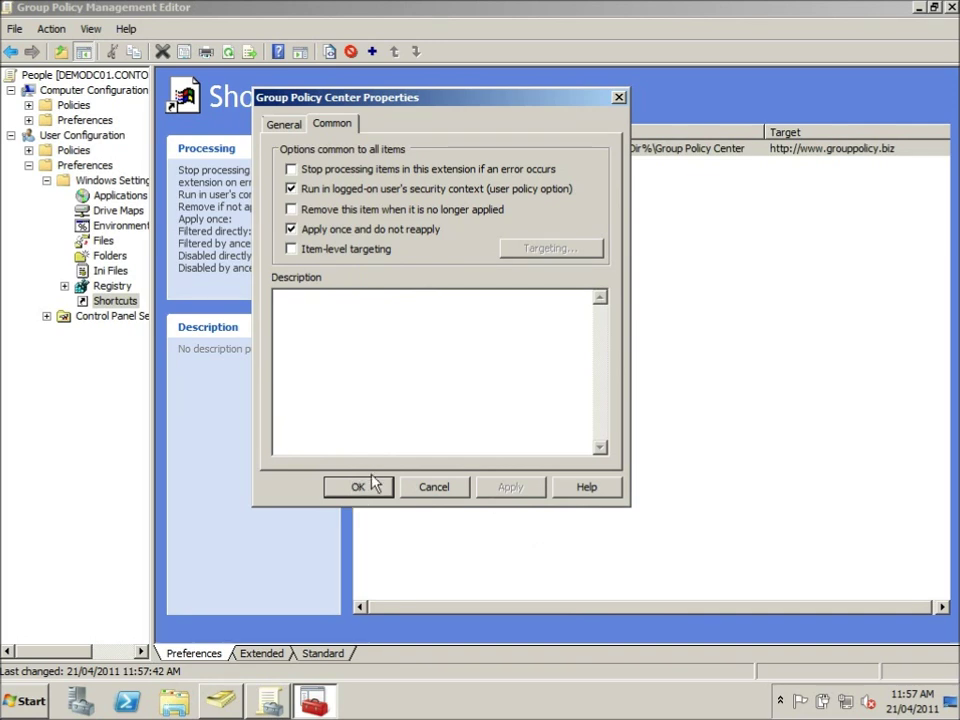
Step: Review the General and Common tabs with action left as Update, then close the properties with OK
left_click(281, 125)
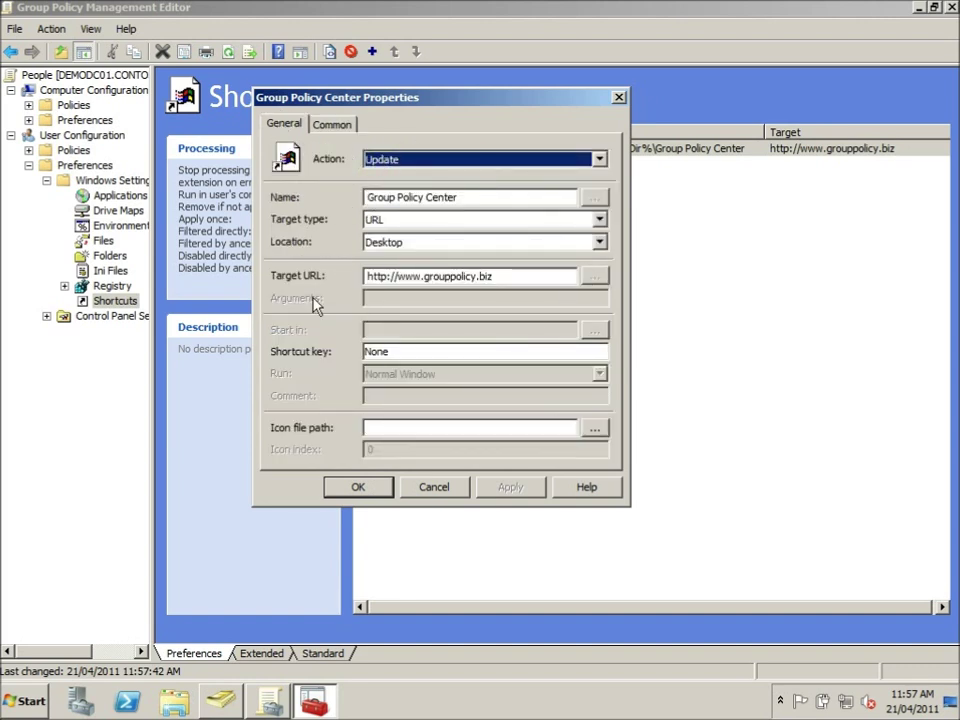
left_click(332, 124)
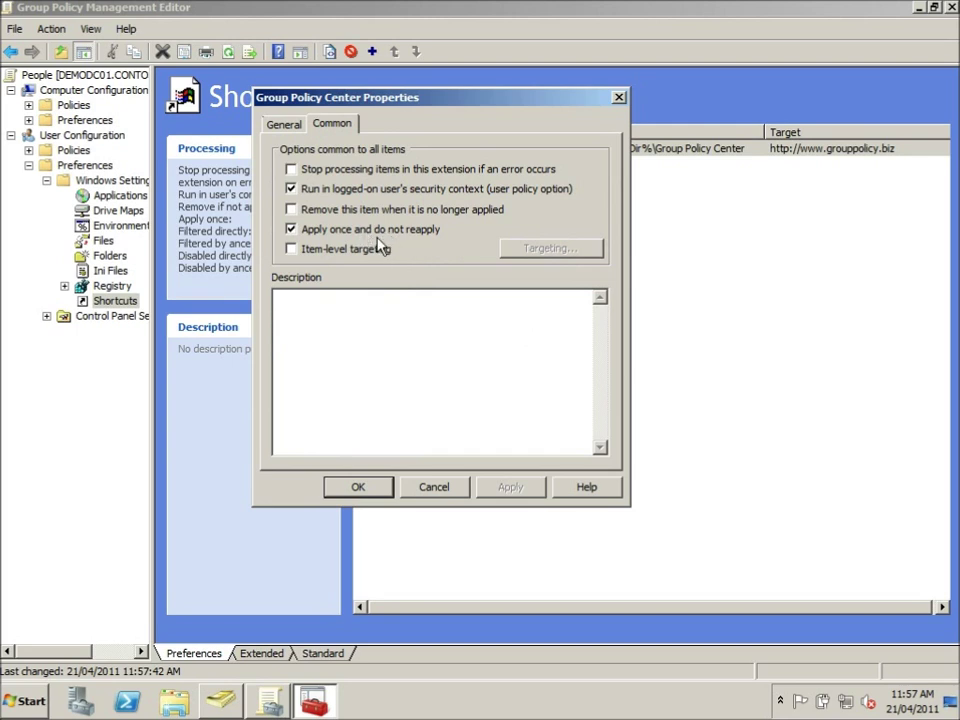
left_click(293, 126)
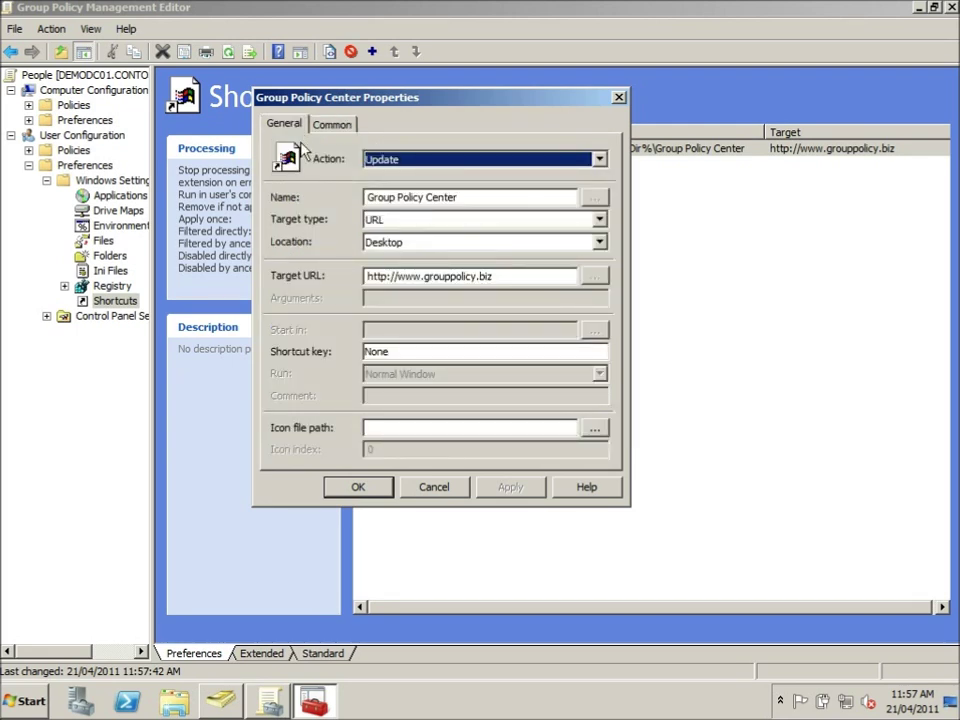
left_click_drag(384, 108, 540, 193)
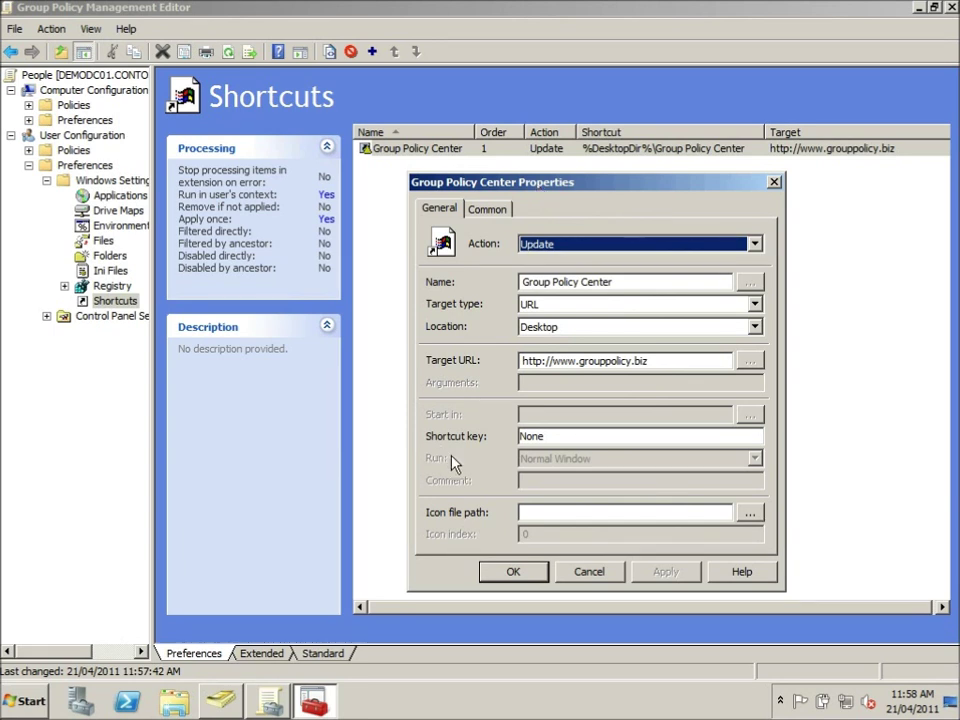
left_click(511, 573)
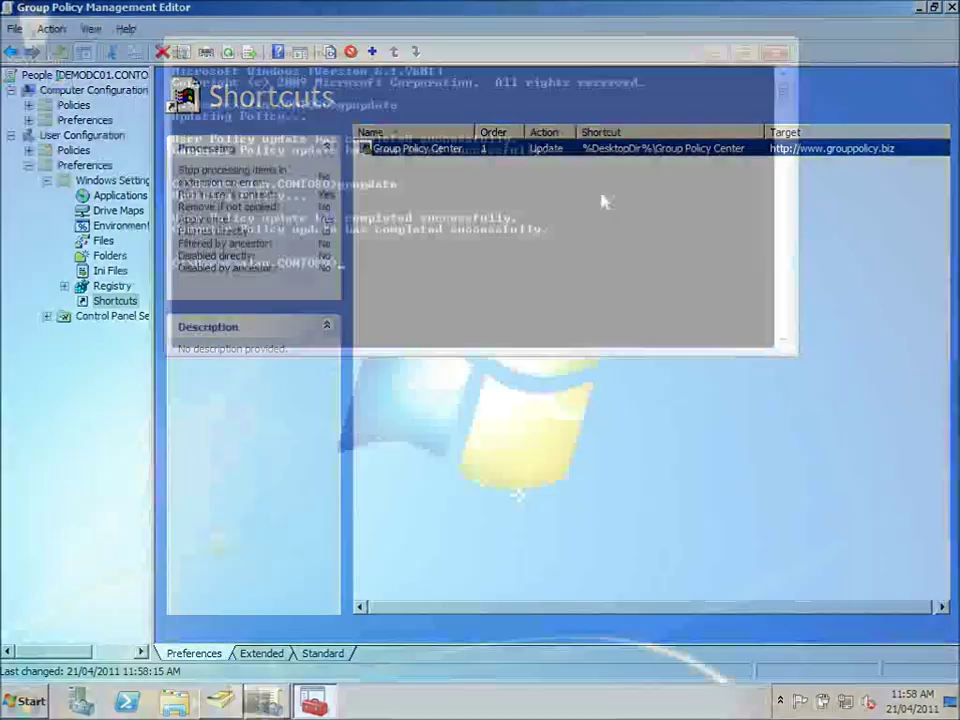
Step: Run gpupdate again and select the reappeared Group Policy Center desktop shortcut
type("gpupdate")
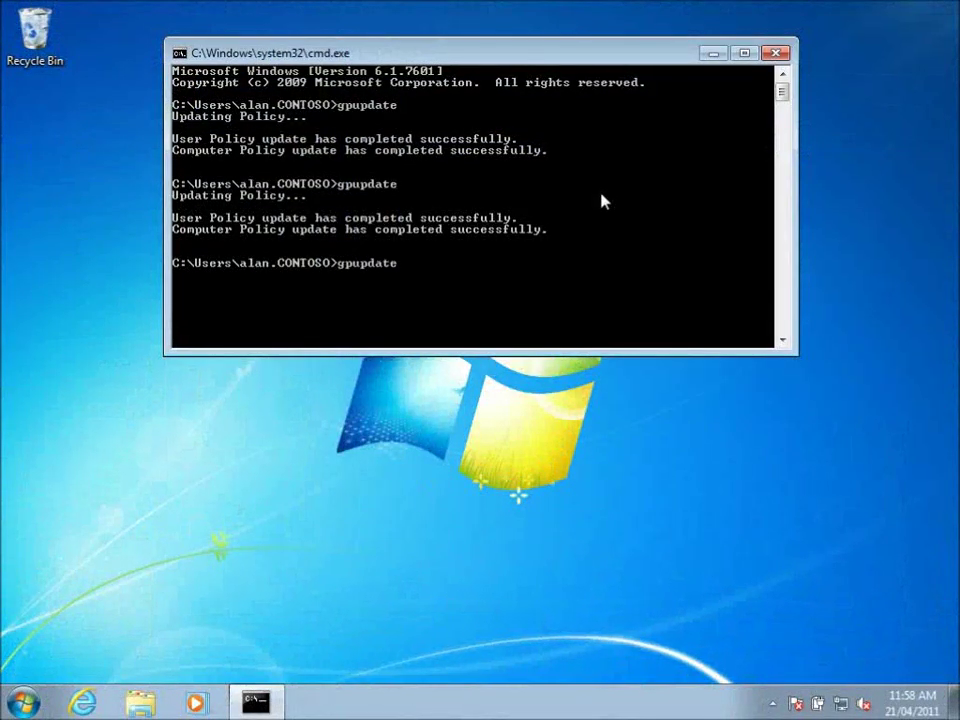
key("Return")
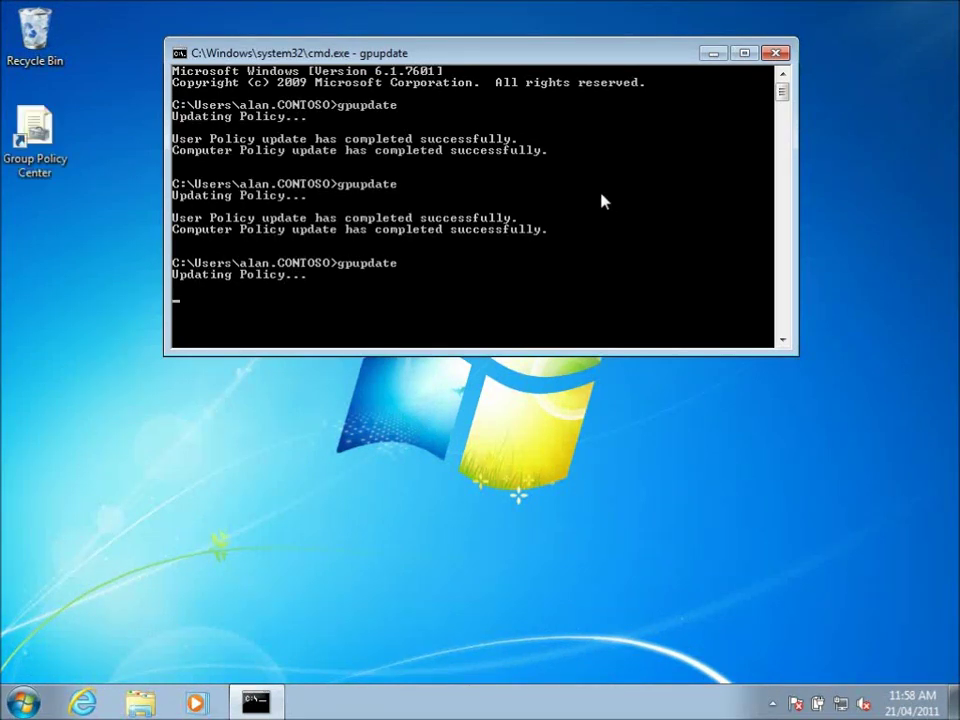
left_click(35, 138)
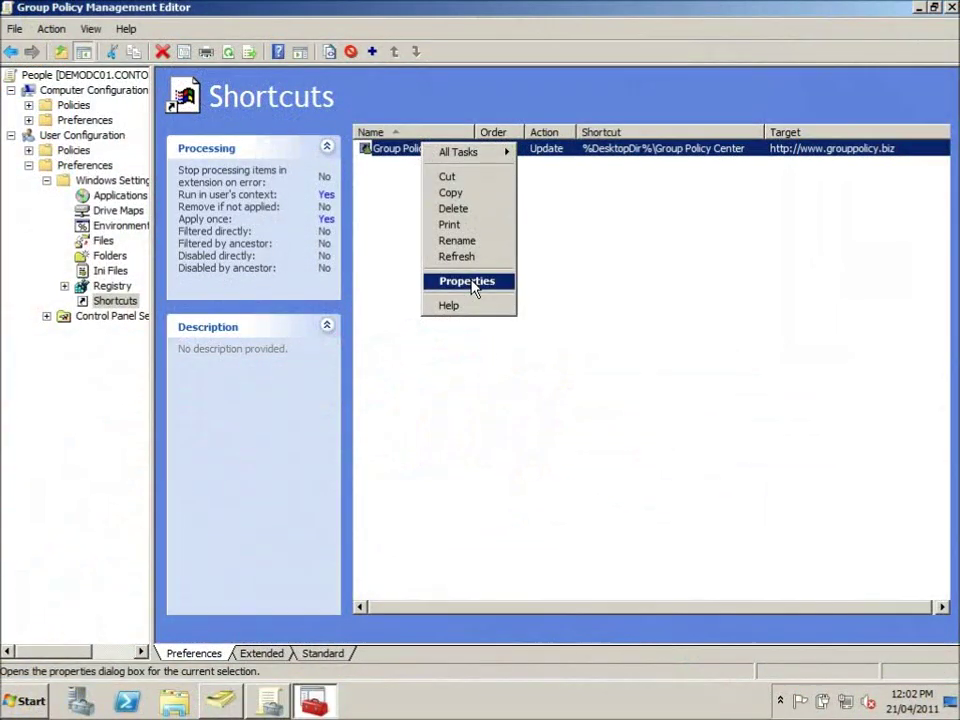
Step: In the shortcut's Common options, toggle Apply once off and on, then tick 'Remove this item when it is no longer applied'
left_click(470, 283)
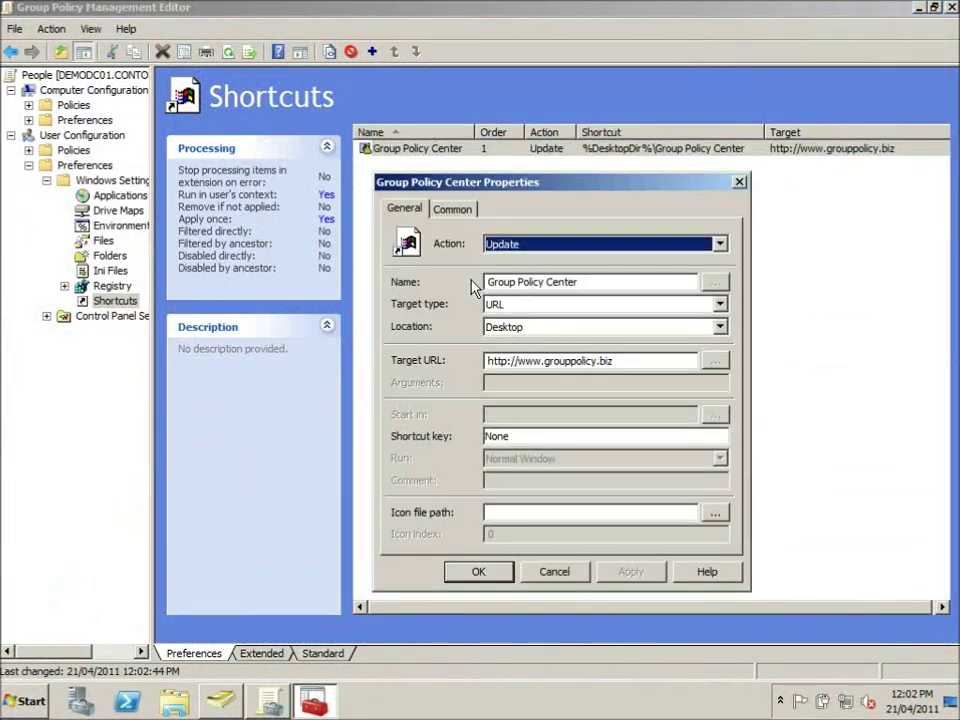
left_click(453, 210)
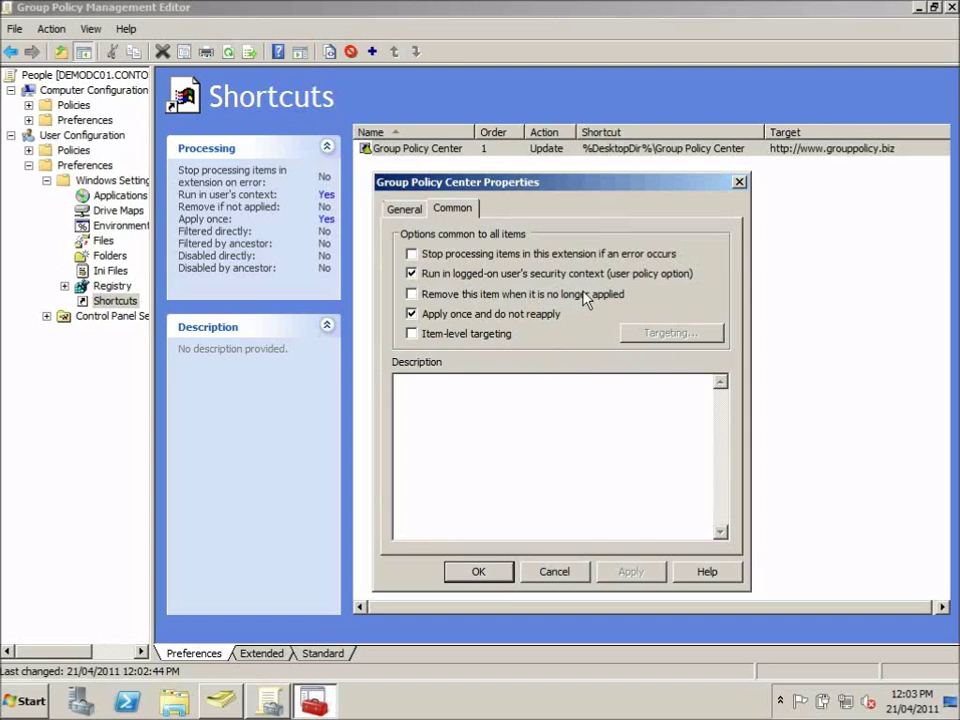
left_click(411, 314)
left_click(630, 571)
left_click(460, 315)
left_click(631, 570)
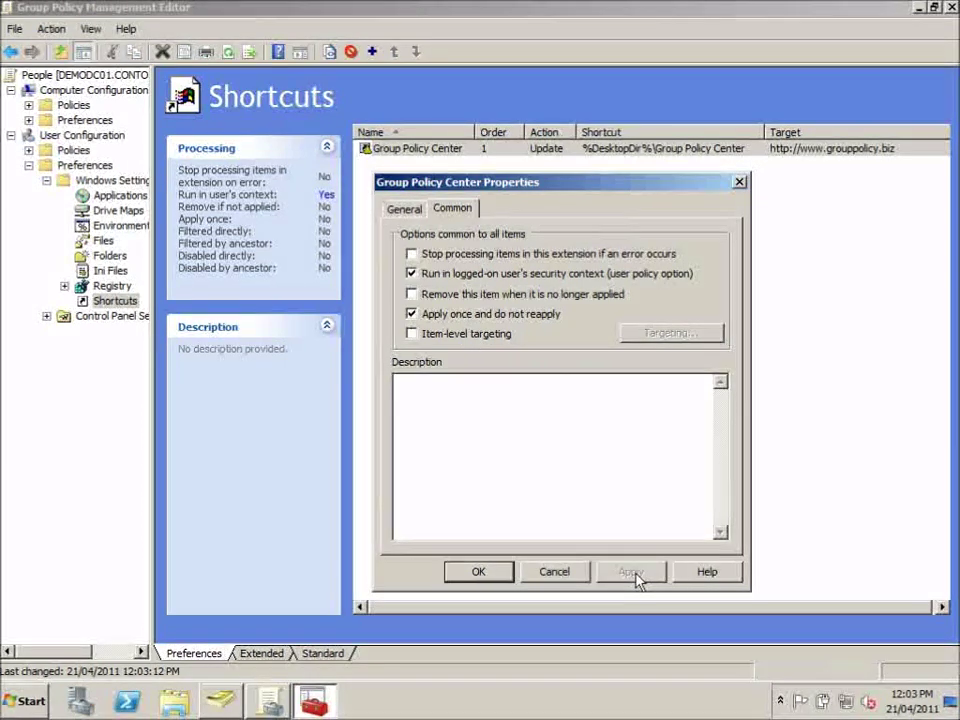
left_click(437, 296)
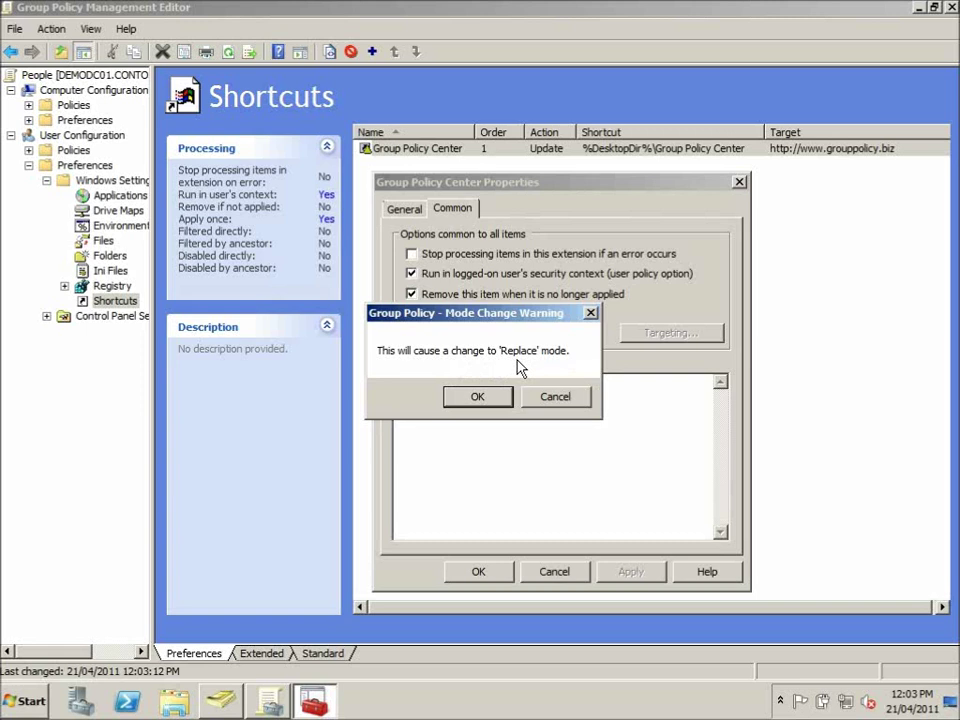
Step: Accept the Replace mode warning, confirm the General tab shows Action Replace, and save with OK
left_click(485, 404)
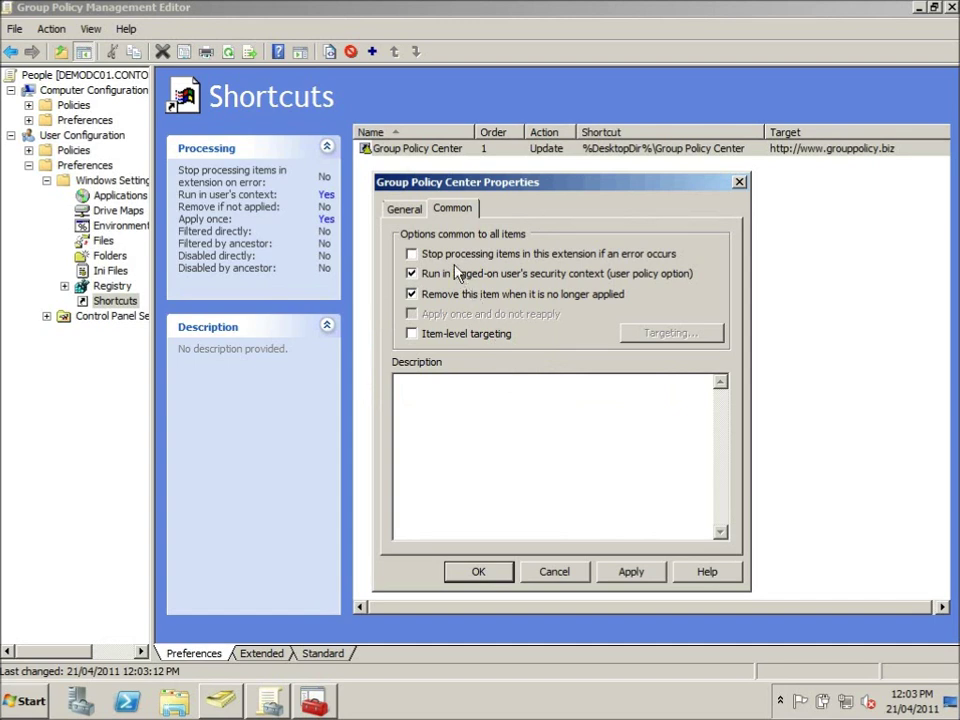
left_click(405, 209)
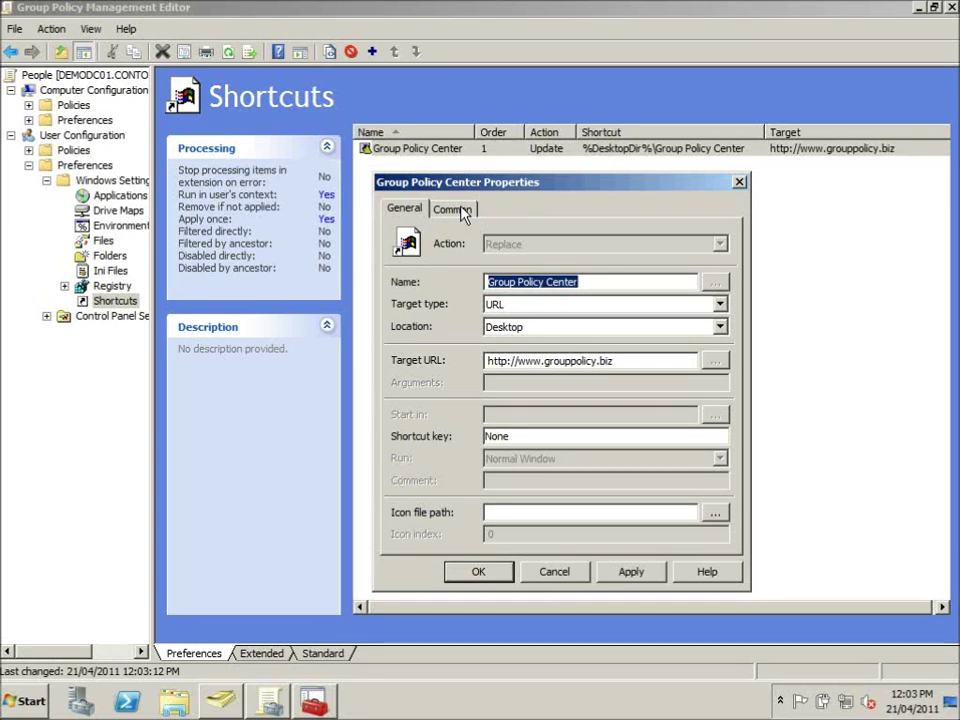
left_click(479, 573)
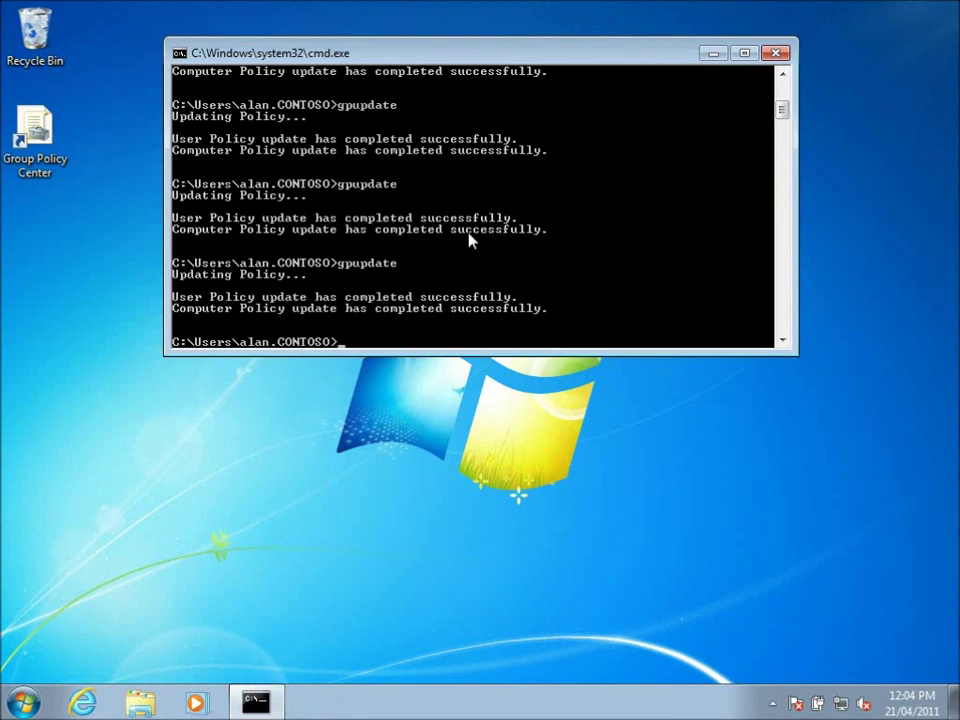
Step: Delete the Group Policy Center desktop shortcut and rerun the recalled gpupdate command
key("Up")
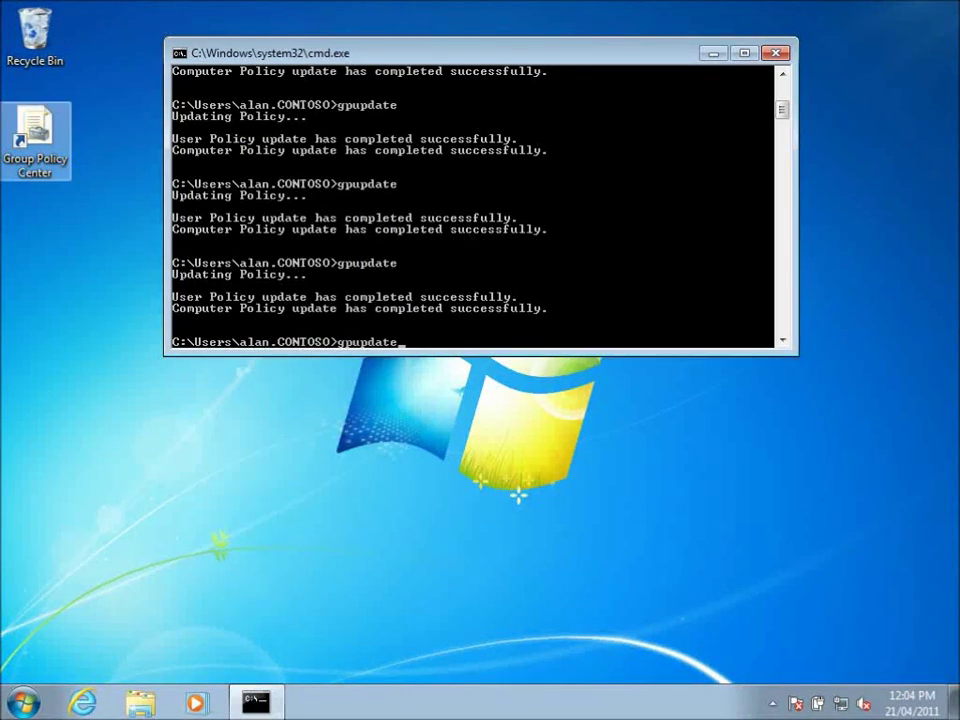
right_click(18, 142)
left_click(94, 315)
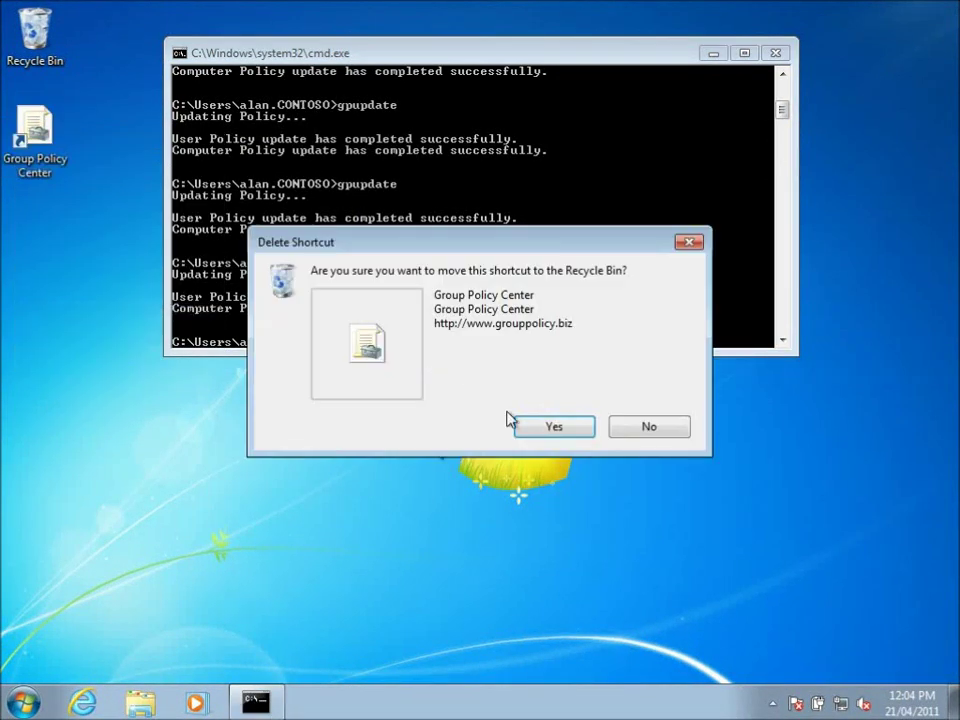
left_click(535, 425)
left_click(516, 306)
key("Return")
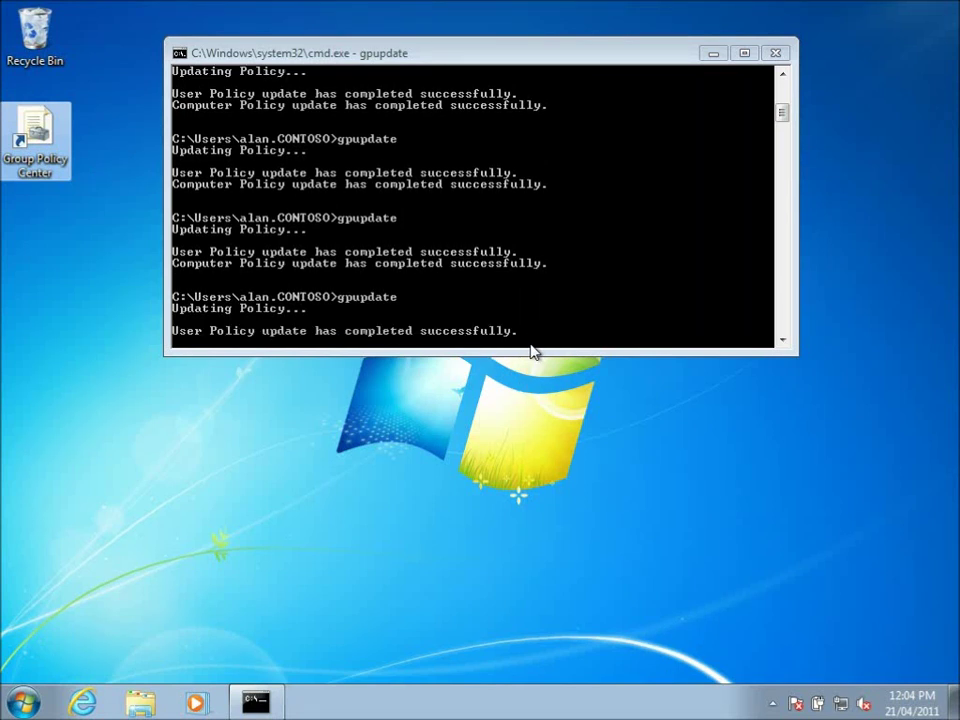
Step: Delete the shortcut again, run gpupdate, and select the Group Policy Center shortcut when it reappears
right_click(50, 143)
left_click(124, 320)
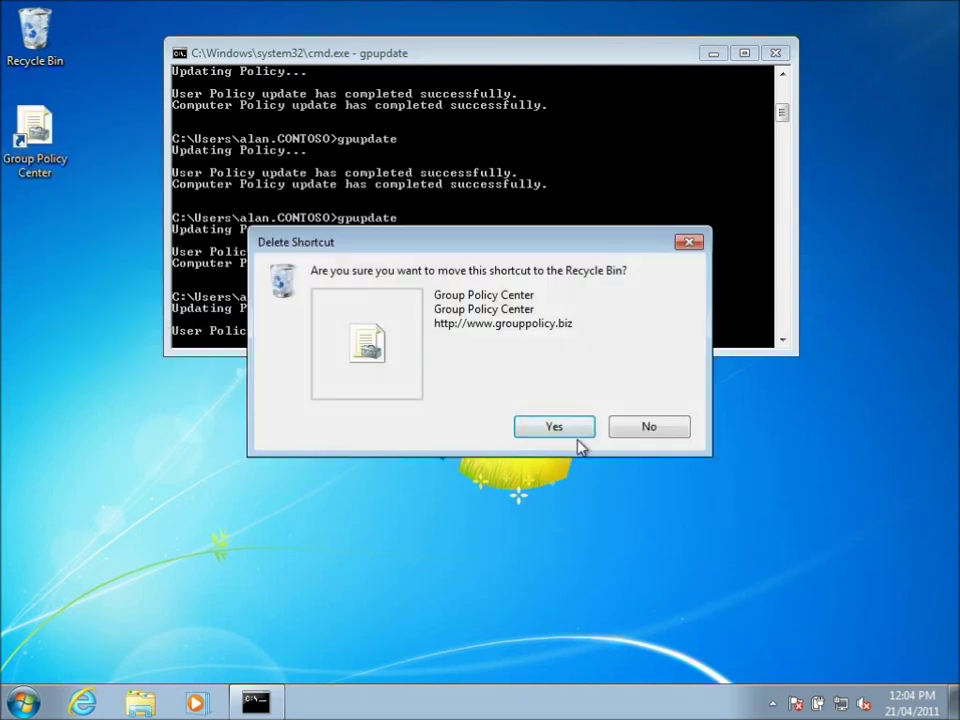
left_click(572, 433)
left_click(508, 311)
type("gpupdate")
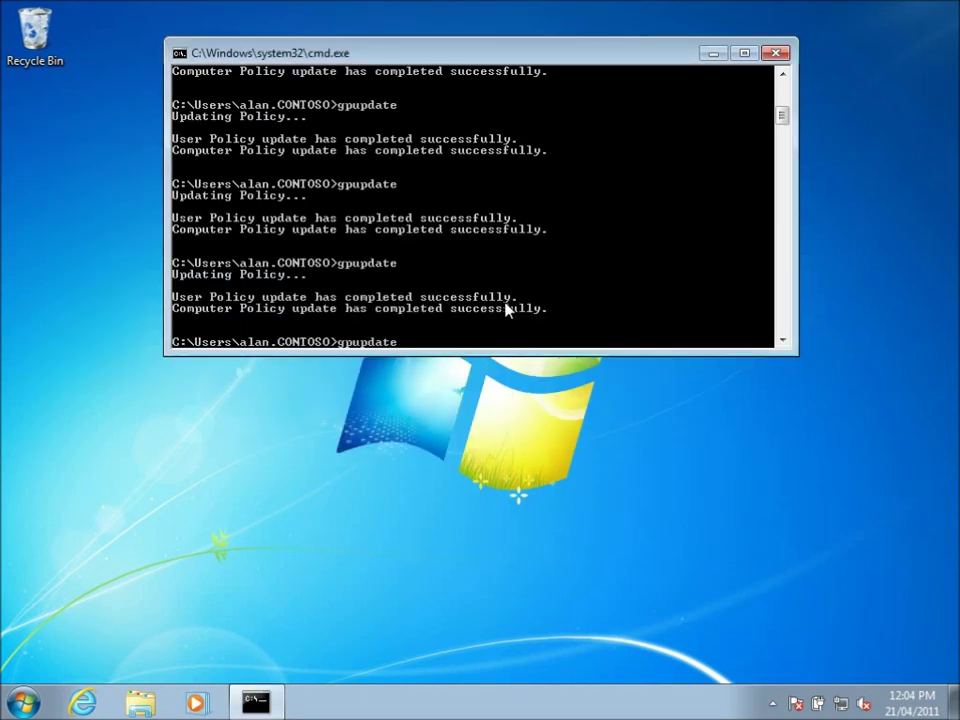
key("Return")
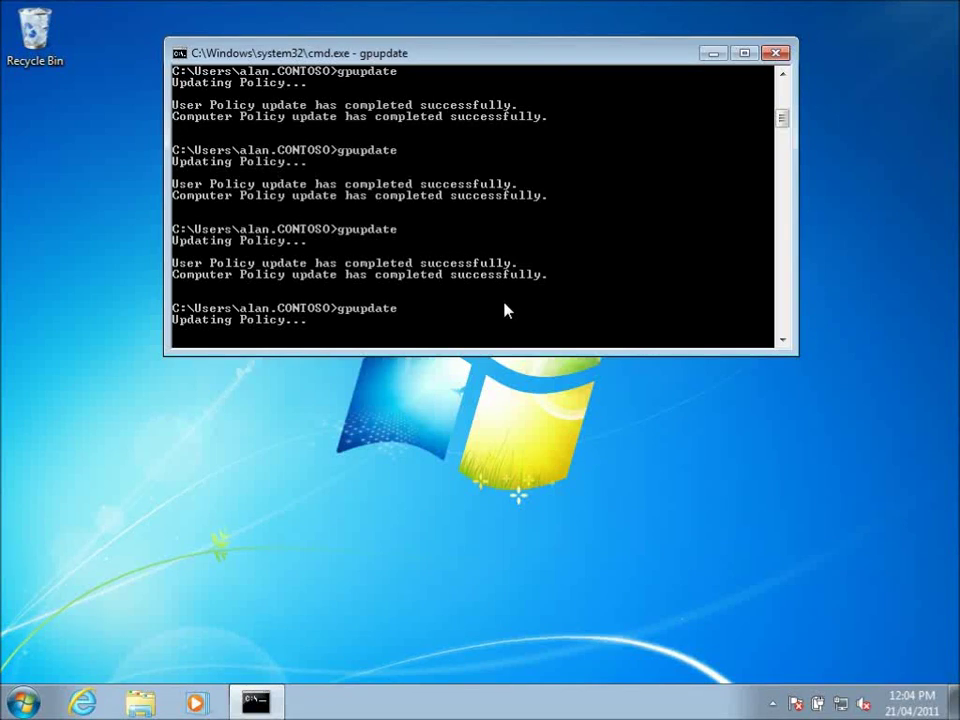
left_click(35, 140)
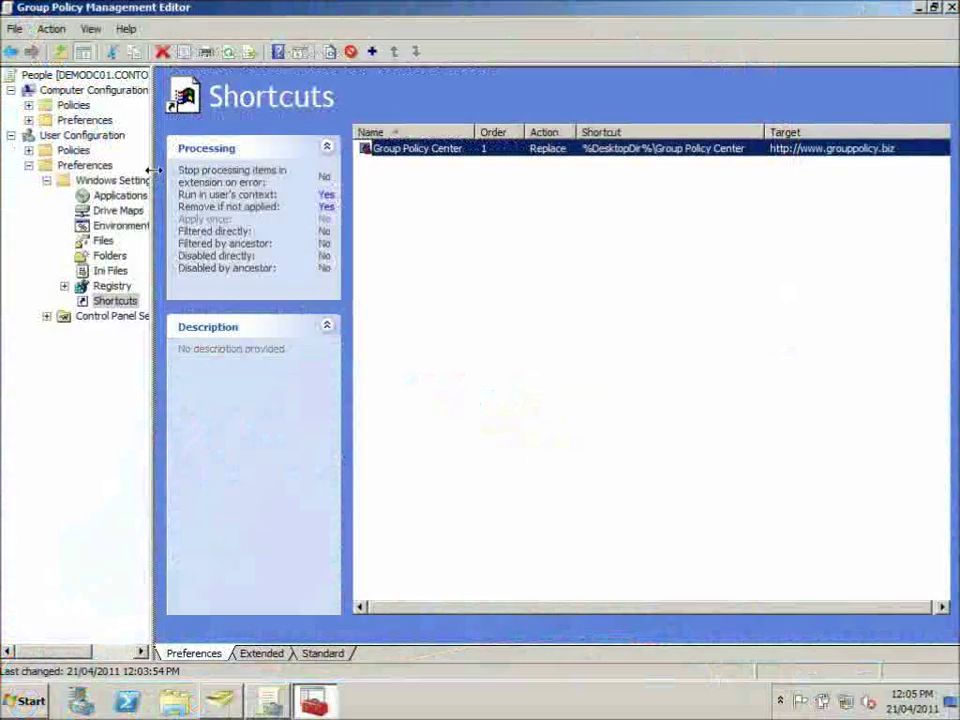
Step: Widen the tree pane and review the Group Policy Center item's Common properties without changes
left_click_drag(150, 167, 208, 163)
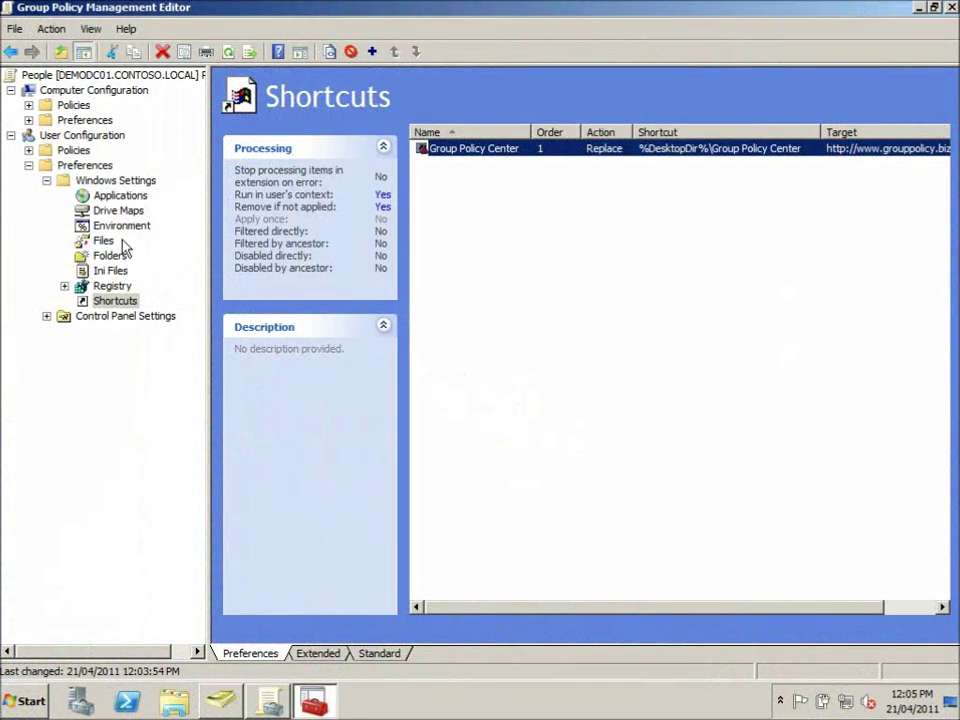
right_click(507, 153)
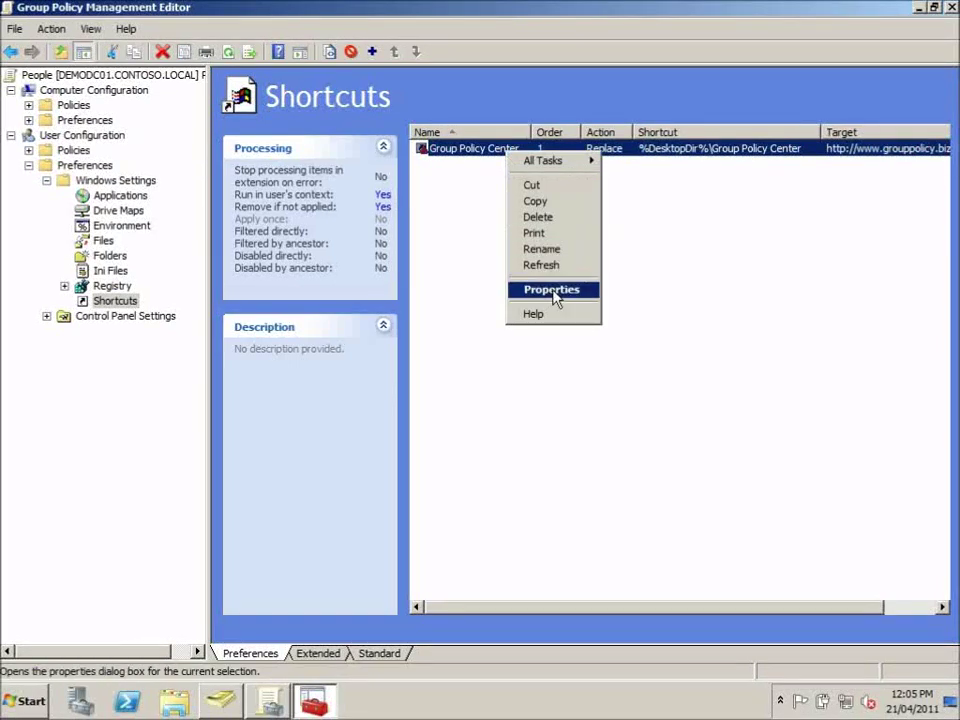
left_click(552, 290)
left_click(453, 211)
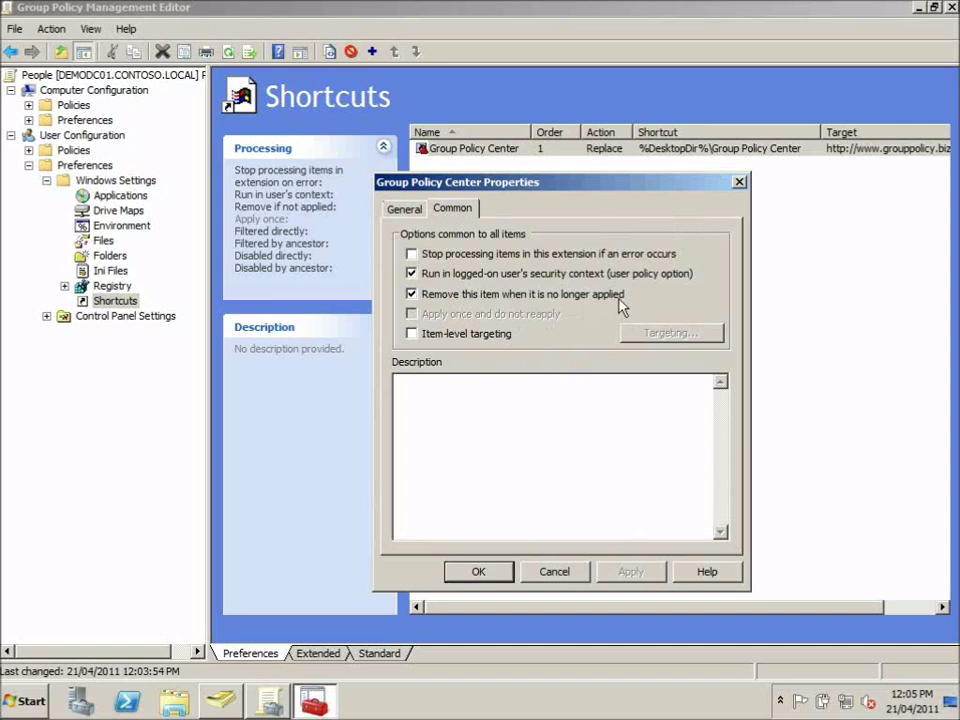
left_click(480, 573)
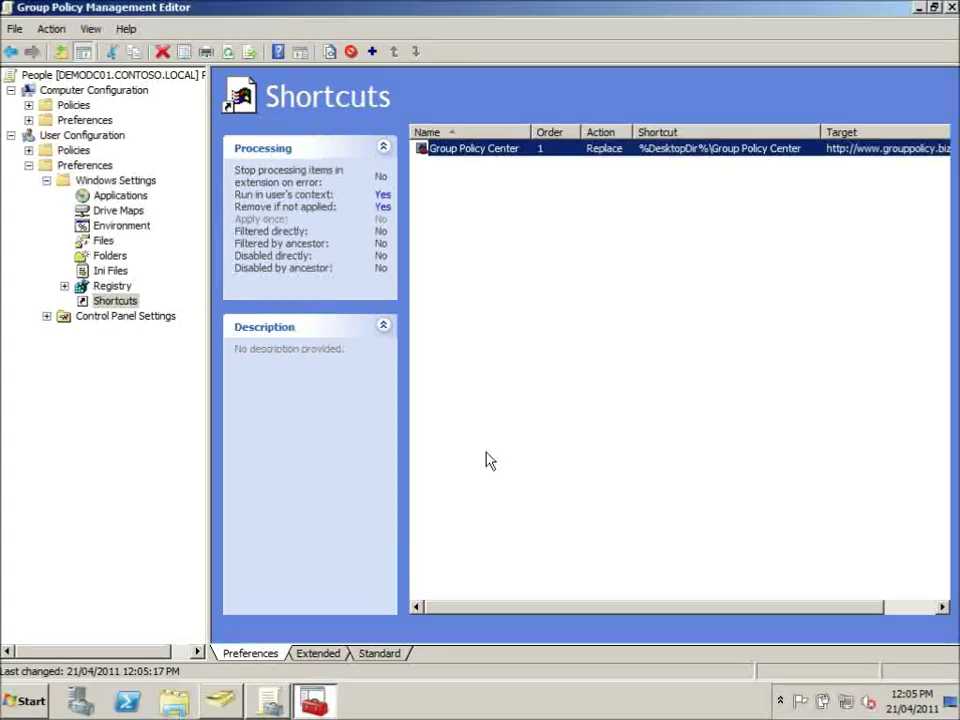
Step: Disable the Group Policy Center shortcut item from the toolbar
left_click(510, 150)
right_click(510, 150)
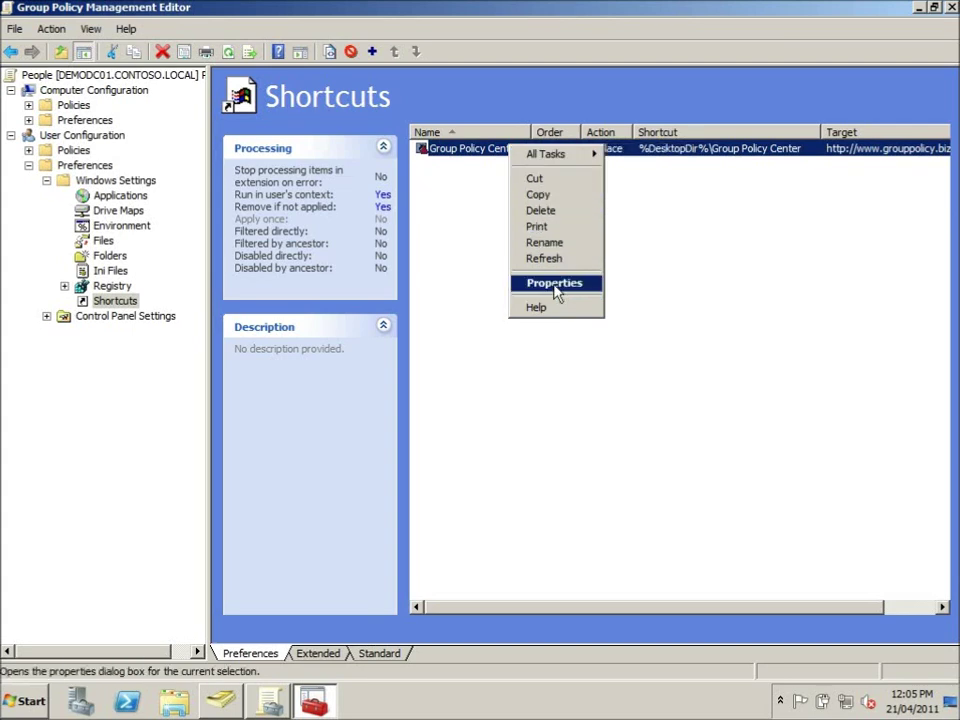
key("Escape")
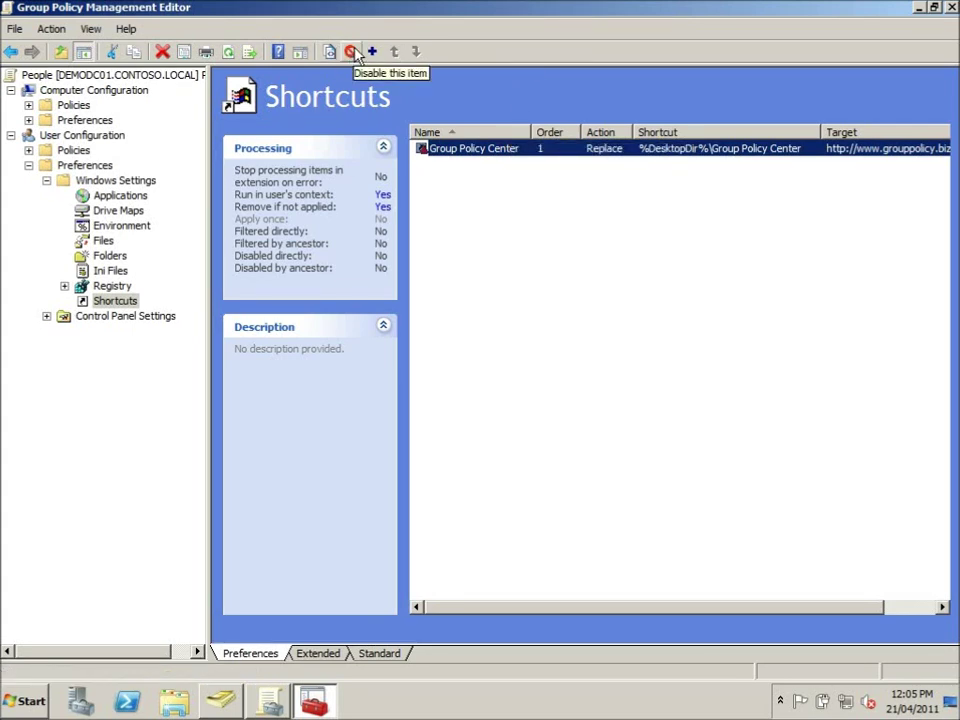
left_click(352, 52)
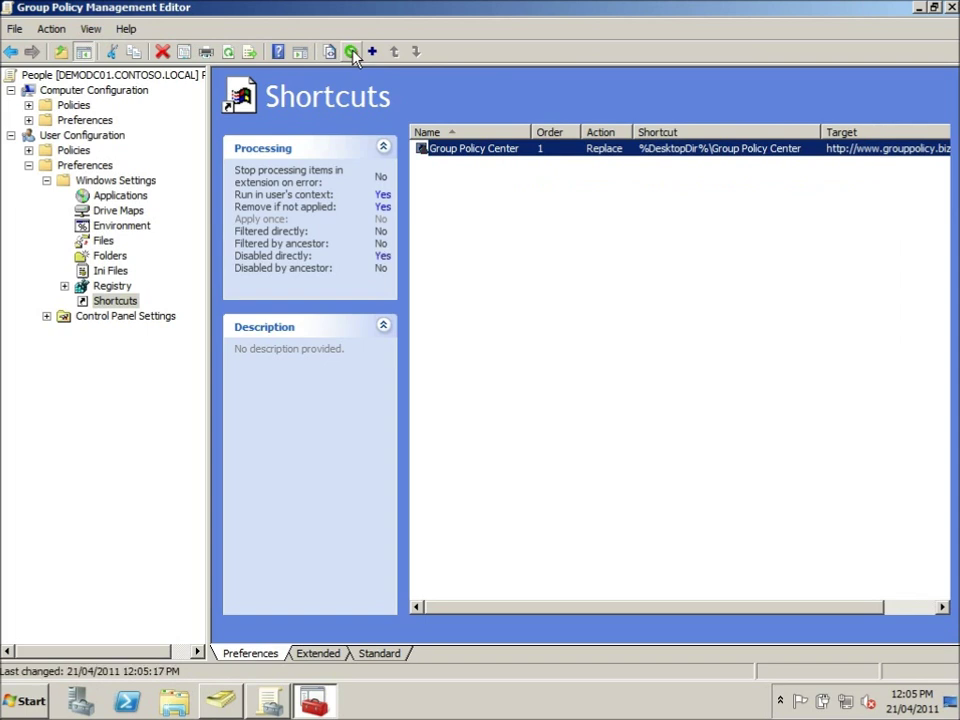
left_click(477, 200)
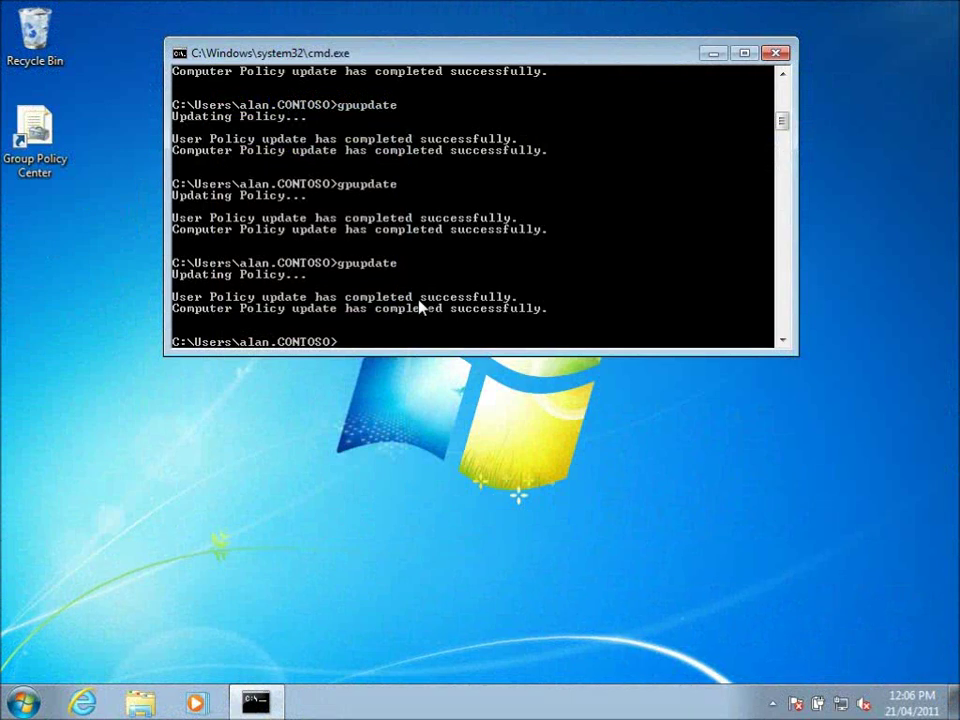
Step: Run gpupdate in Command Prompt to apply the disabled Group Policy Center item
type("gpupdate")
key("Return")
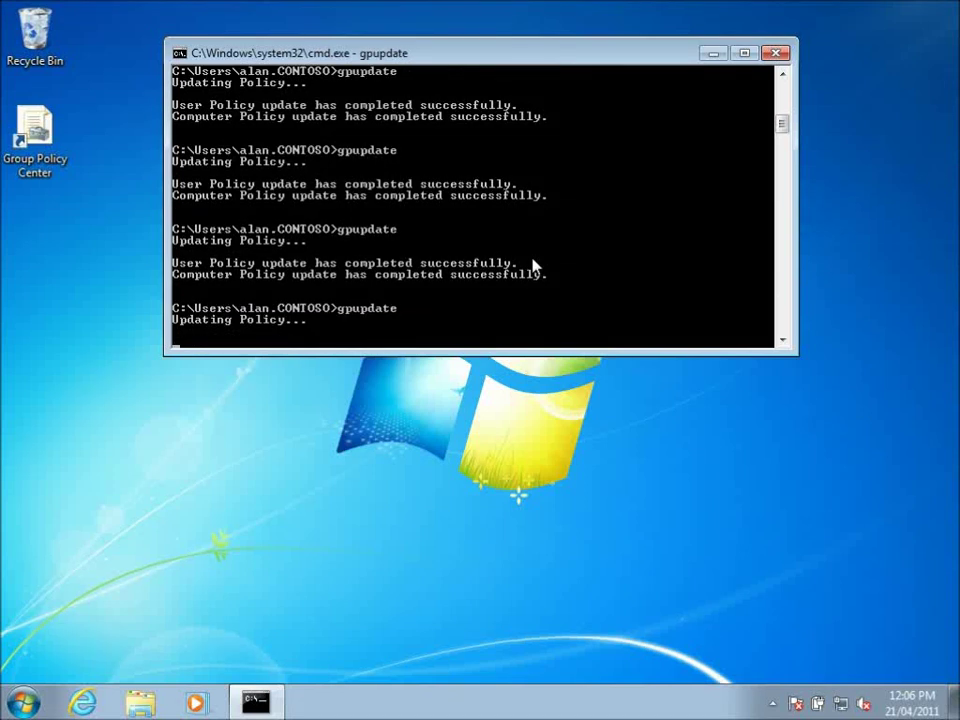